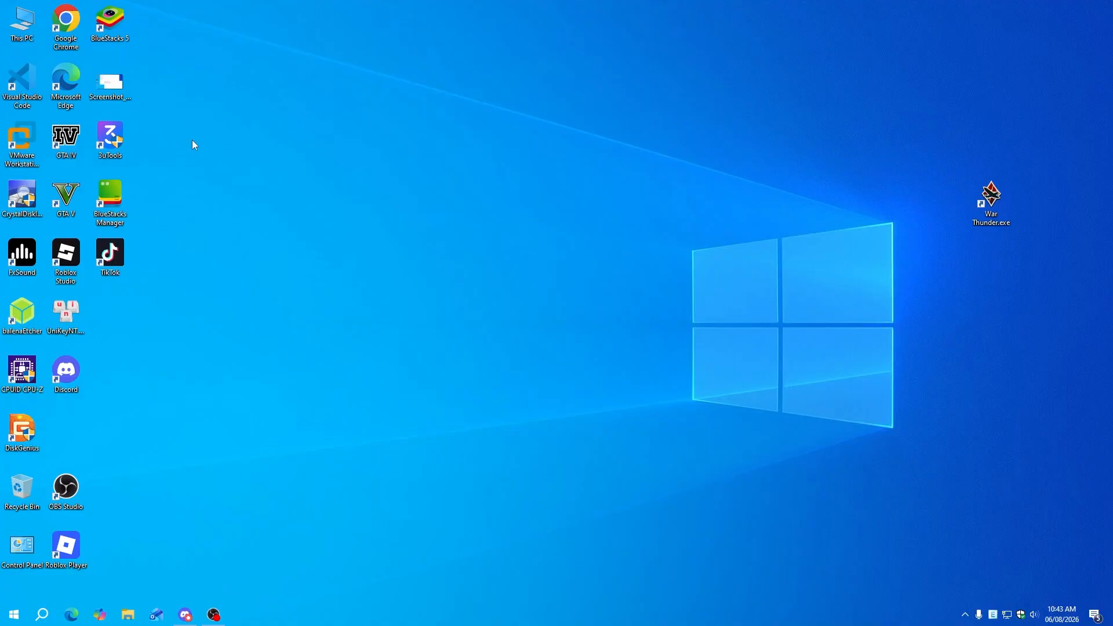
# Search 'uup dump' in Chrome, open uupdump.net and filter to Windows 11 26H1 builds
pyautogui.doubleClick(73, 35)
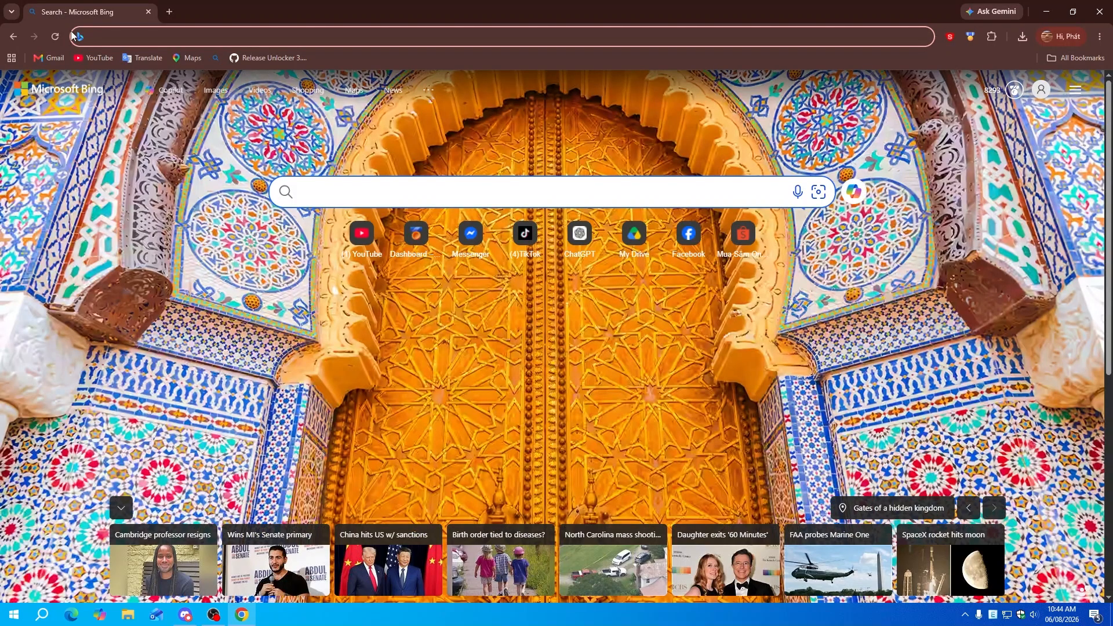
pyautogui.write('uup')
pyautogui.press('Down')
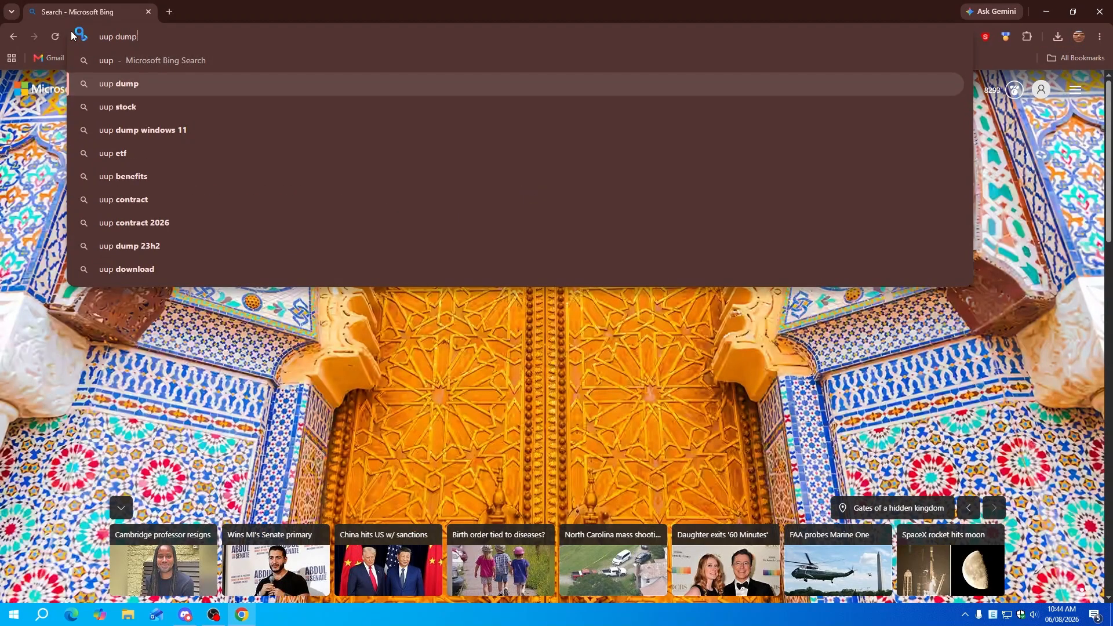
pyautogui.press('Return')
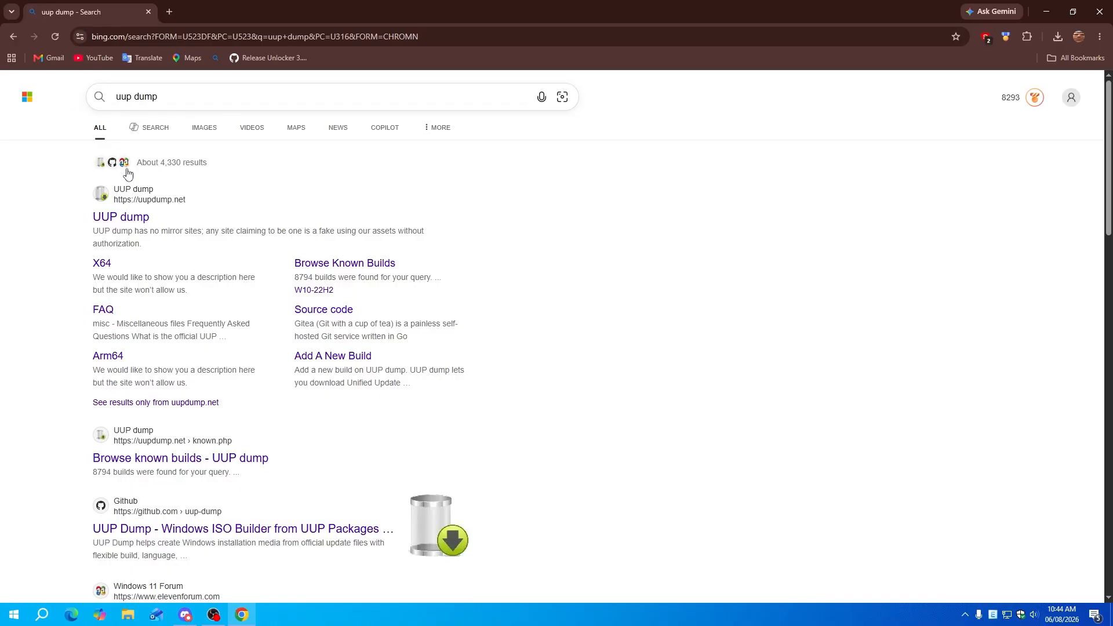
pyautogui.click(131, 216)
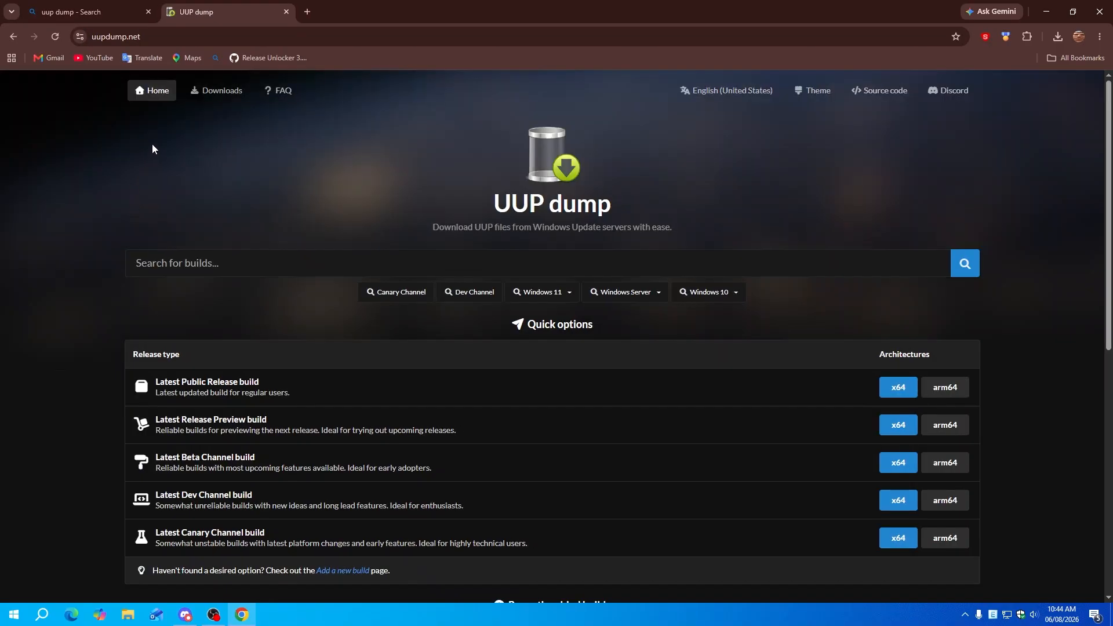
pyautogui.click(541, 297)
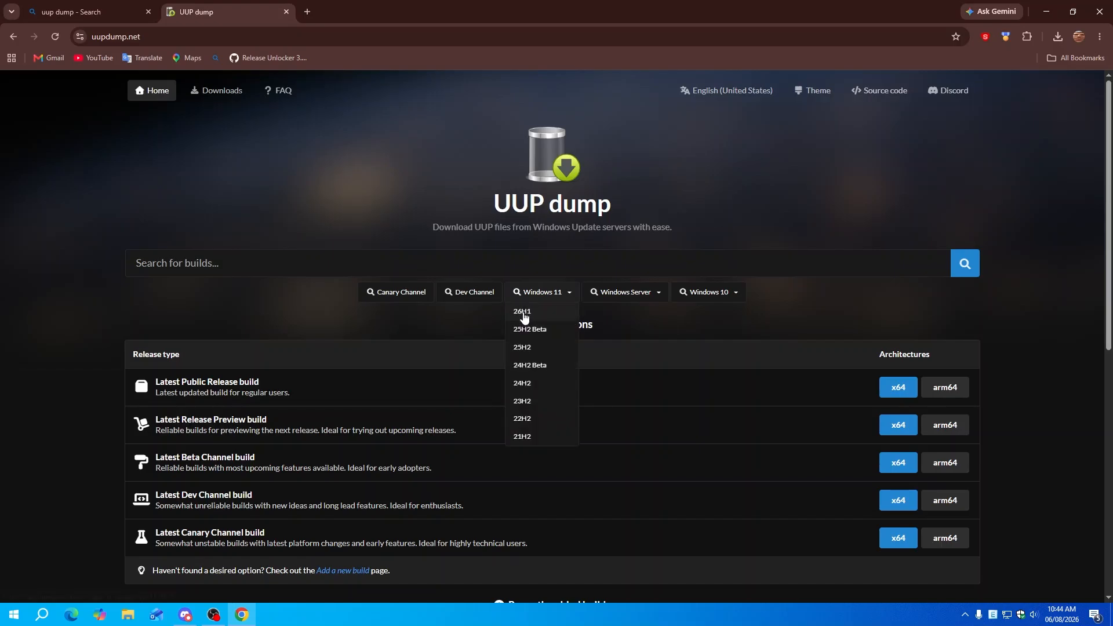
pyautogui.click(523, 312)
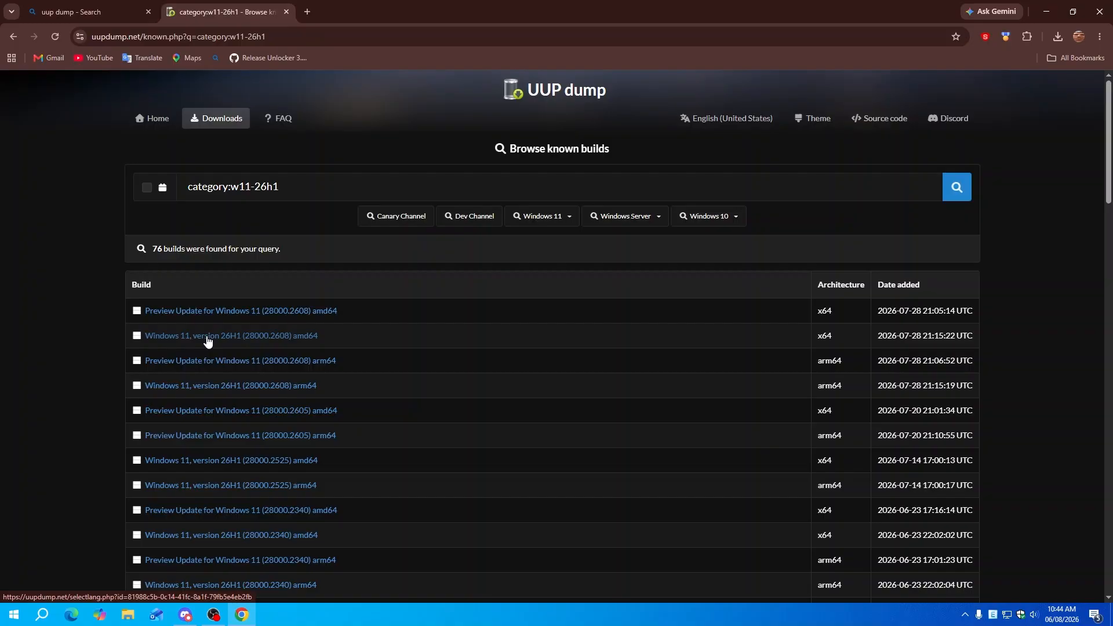
# Download the 28000.2608 amd64 English, Pro-only convert-to-ISO package, then close Chrome
pyautogui.click(230, 338)
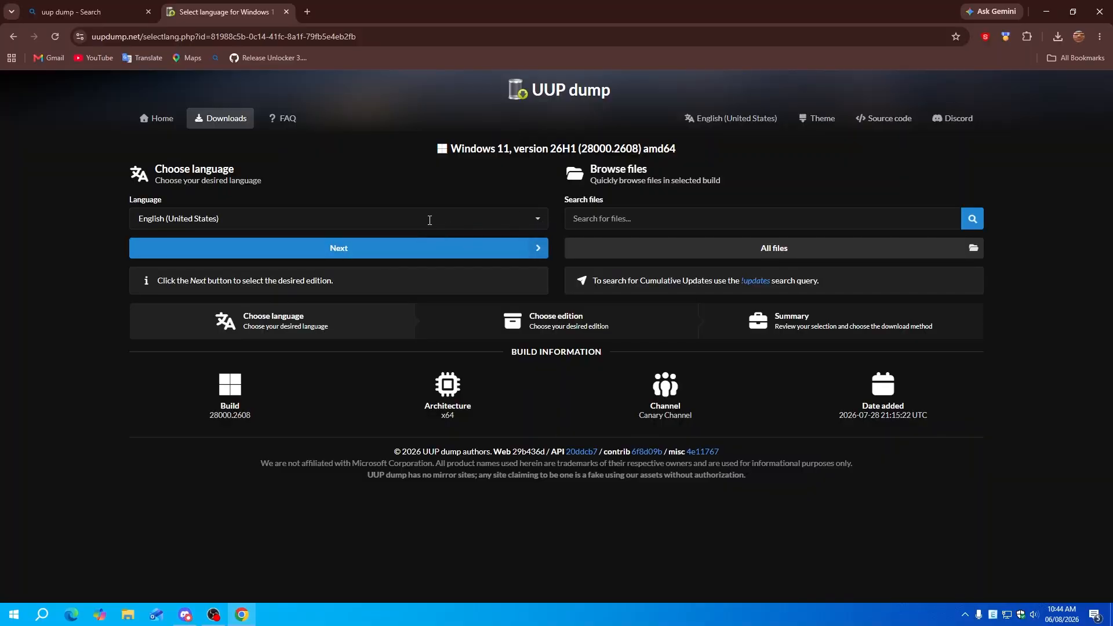
pyautogui.click(462, 250)
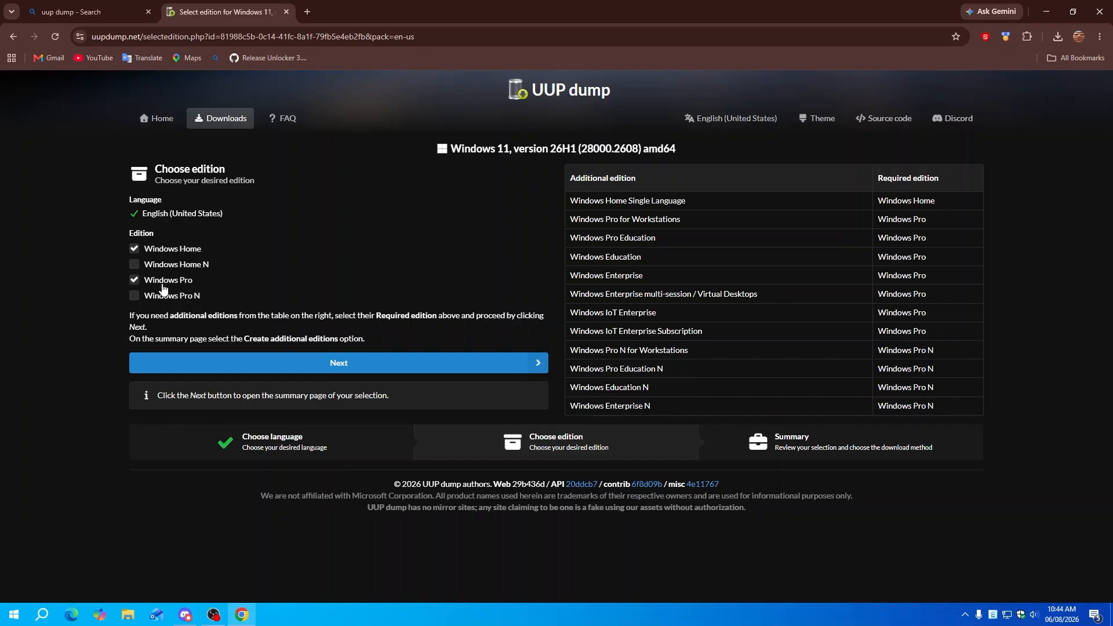
pyautogui.click(161, 251)
pyautogui.click(201, 363)
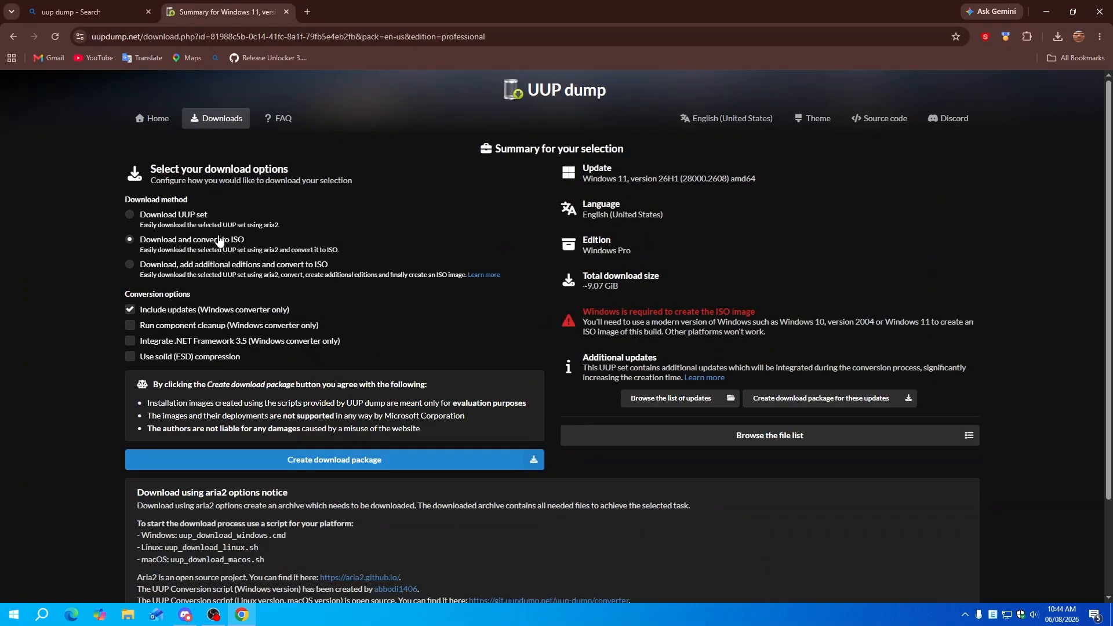
pyautogui.click(393, 463)
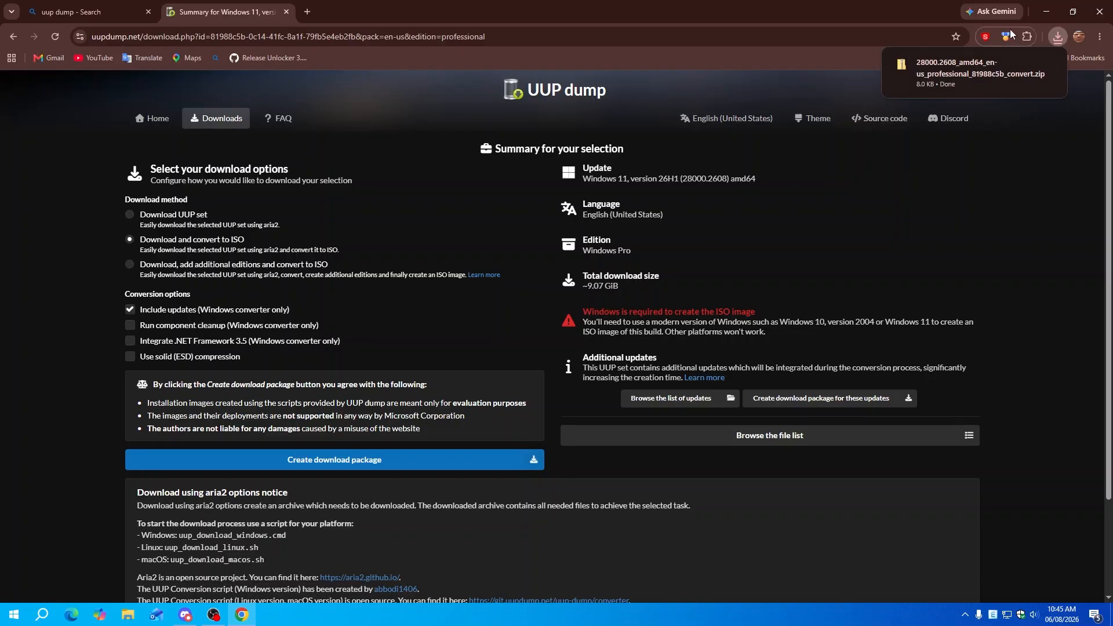
pyautogui.click(1100, 12)
# Extract the downloaded zip from Downloads into its own folder with 7-Zip and open it
pyautogui.doubleClick(22, 22)
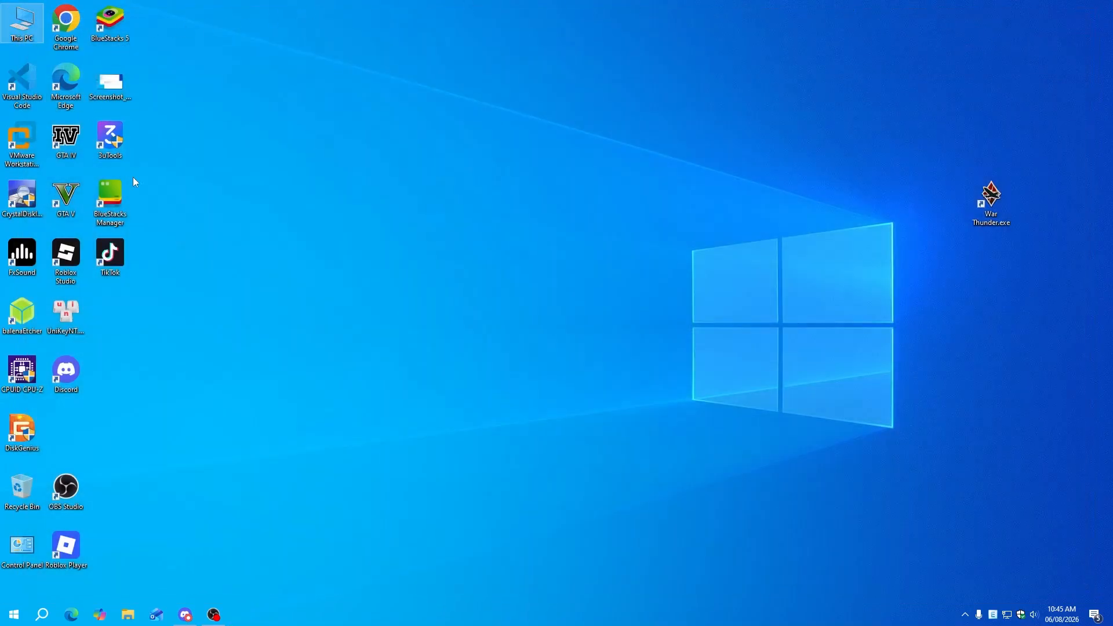
pyautogui.click(562, 423)
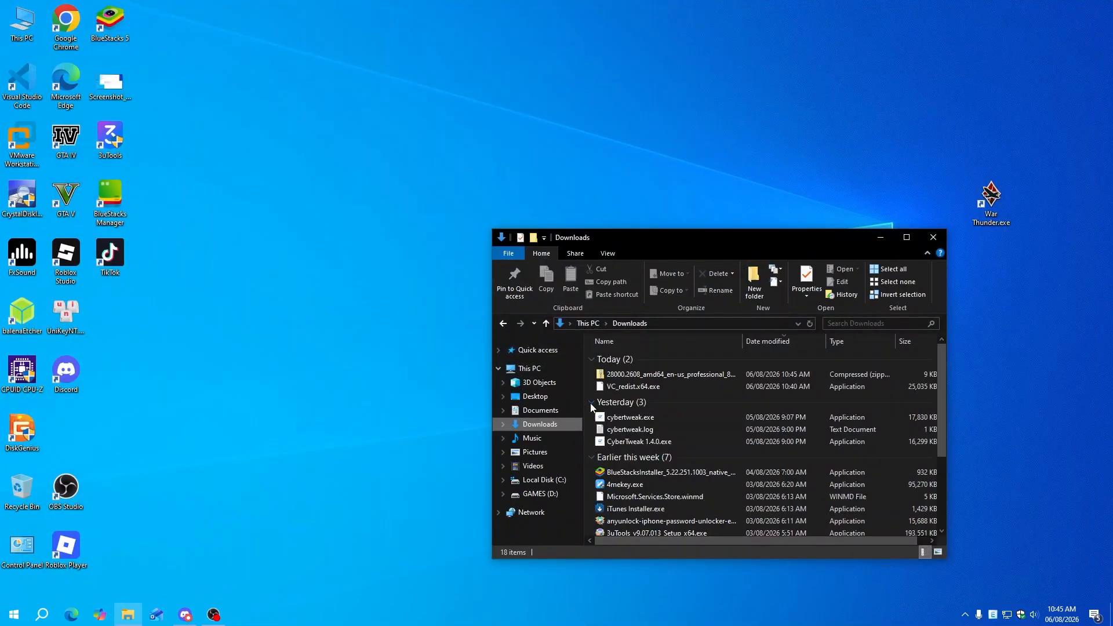
pyautogui.rightClick(632, 377)
pyautogui.moveTo(715, 186)
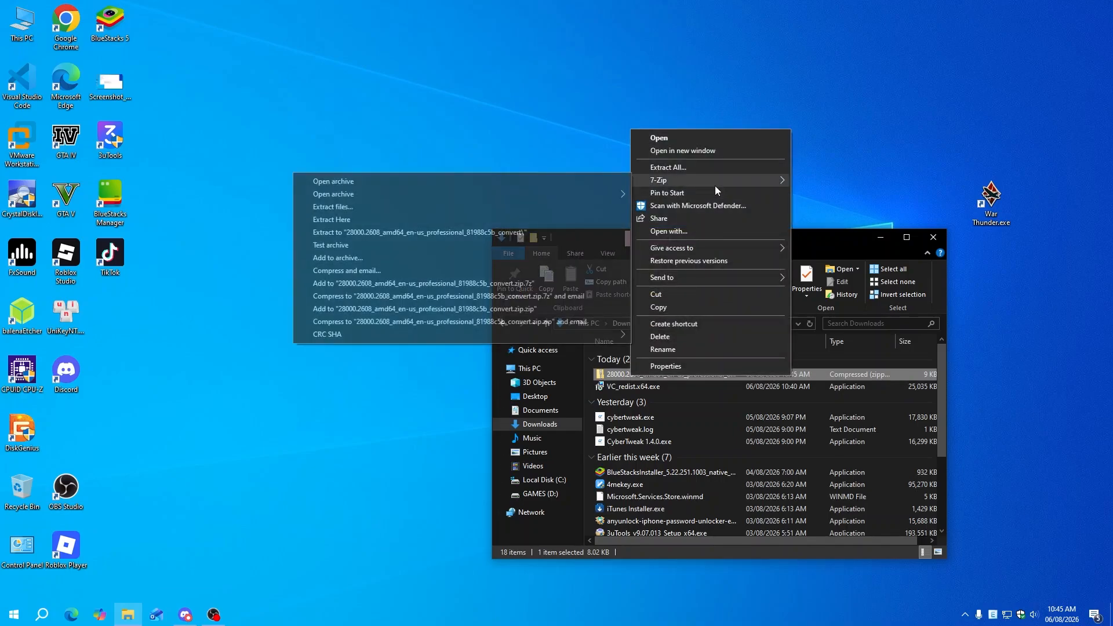
pyautogui.click(506, 232)
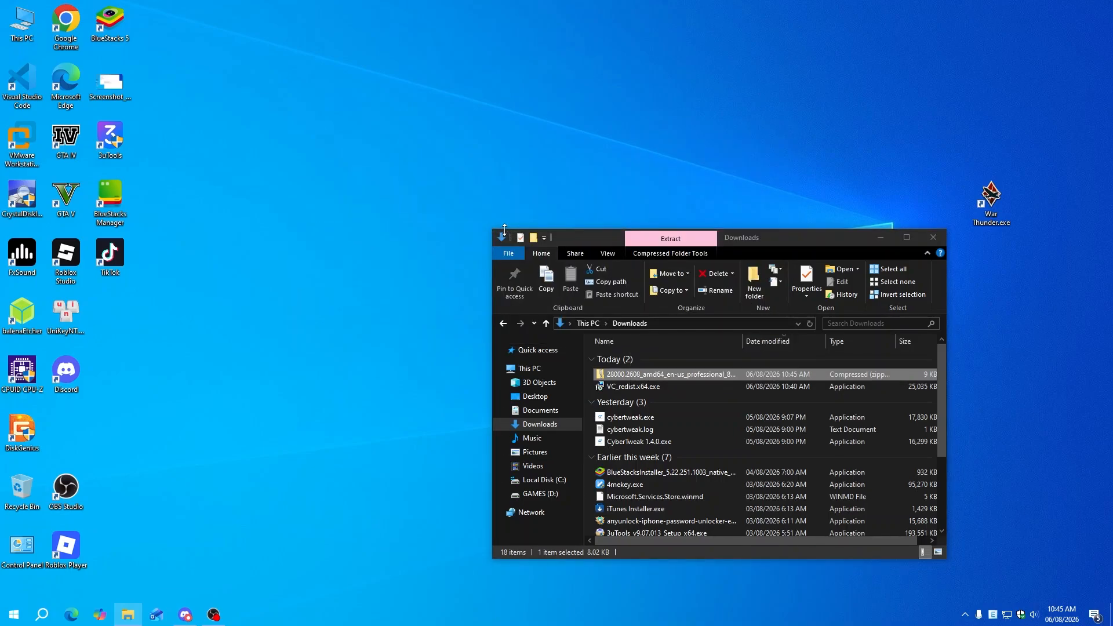
pyautogui.doubleClick(638, 395)
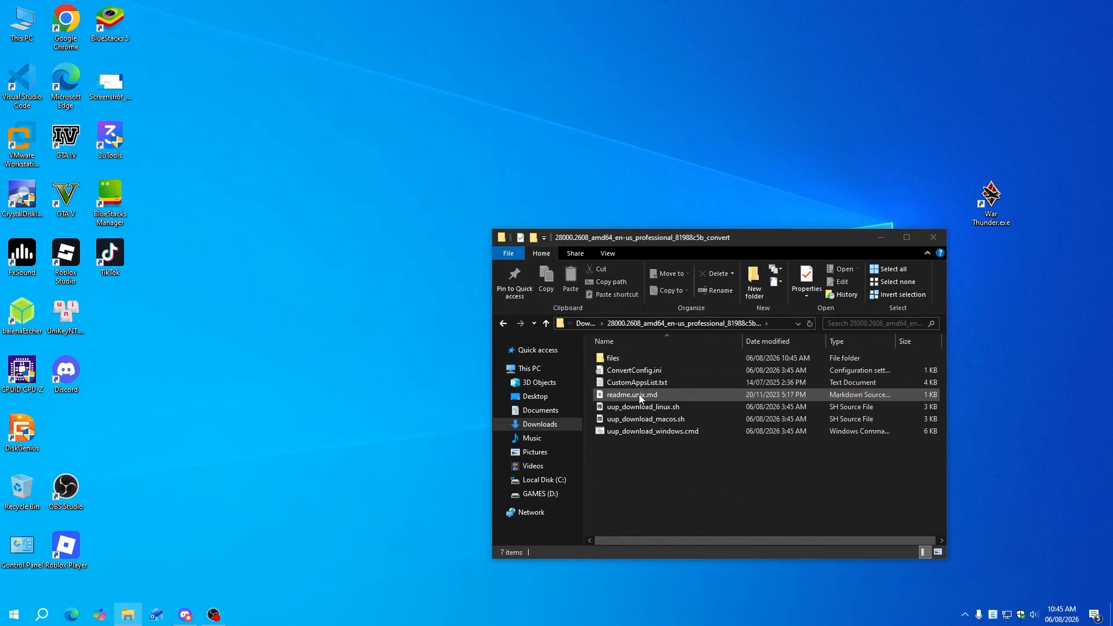
# Run uup_download_windows.cmd as administrator
pyautogui.click(640, 433)
pyautogui.rightClick(643, 432)
pyautogui.click(647, 440)
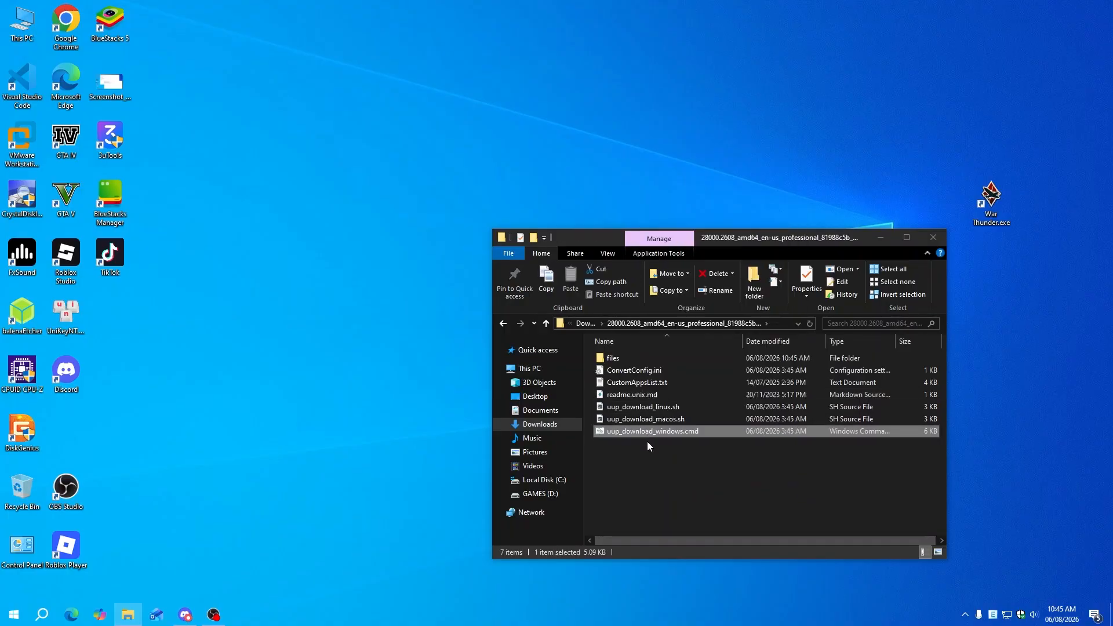
pyautogui.rightClick(640, 434)
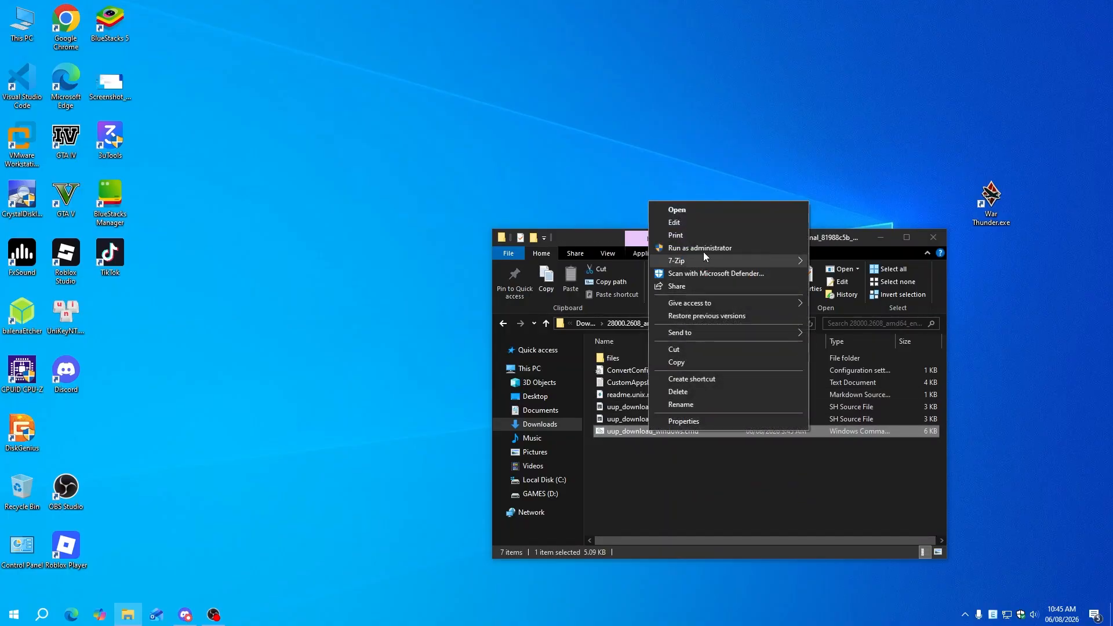
pyautogui.click(704, 250)
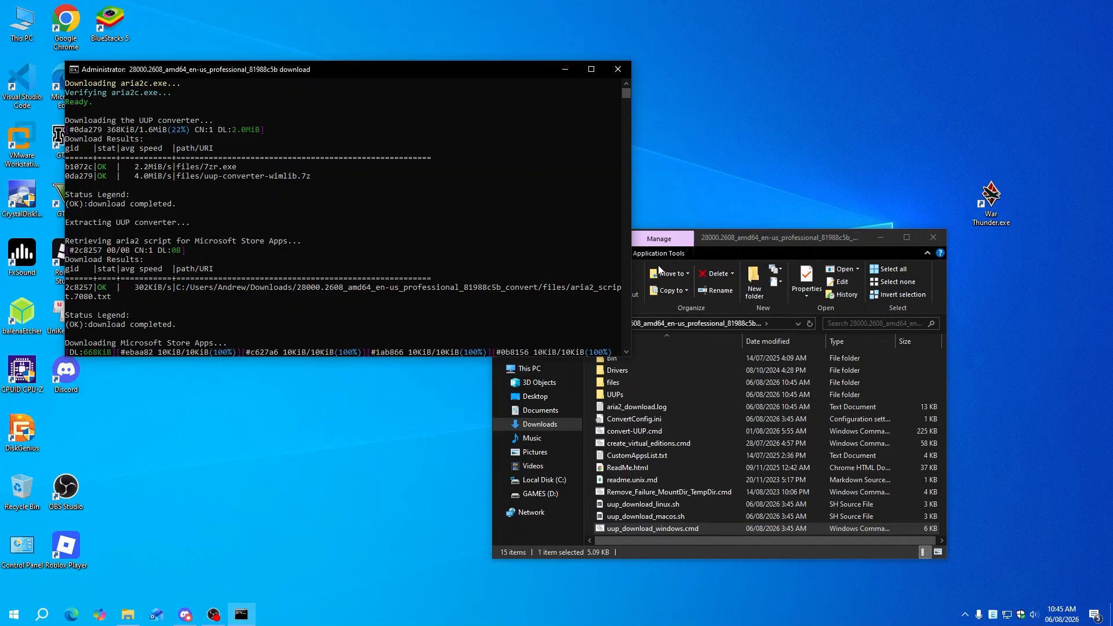
# Exit the conversion console with 0 once the 28000.2608 Pro ISO reports Finished
pyautogui.click(724, 167)
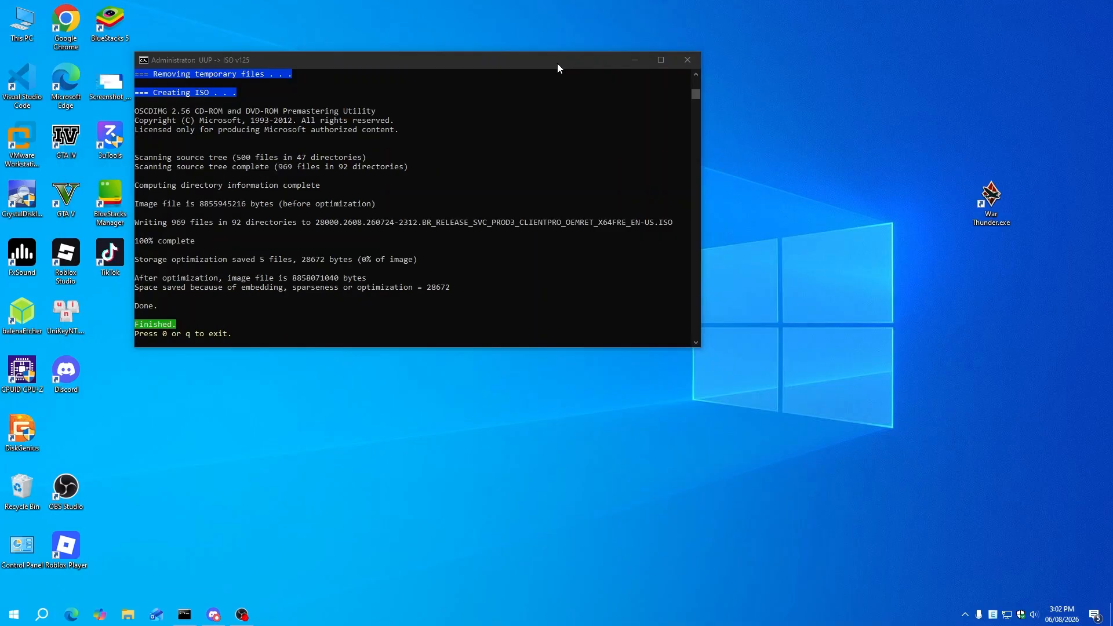
pyautogui.click(558, 66)
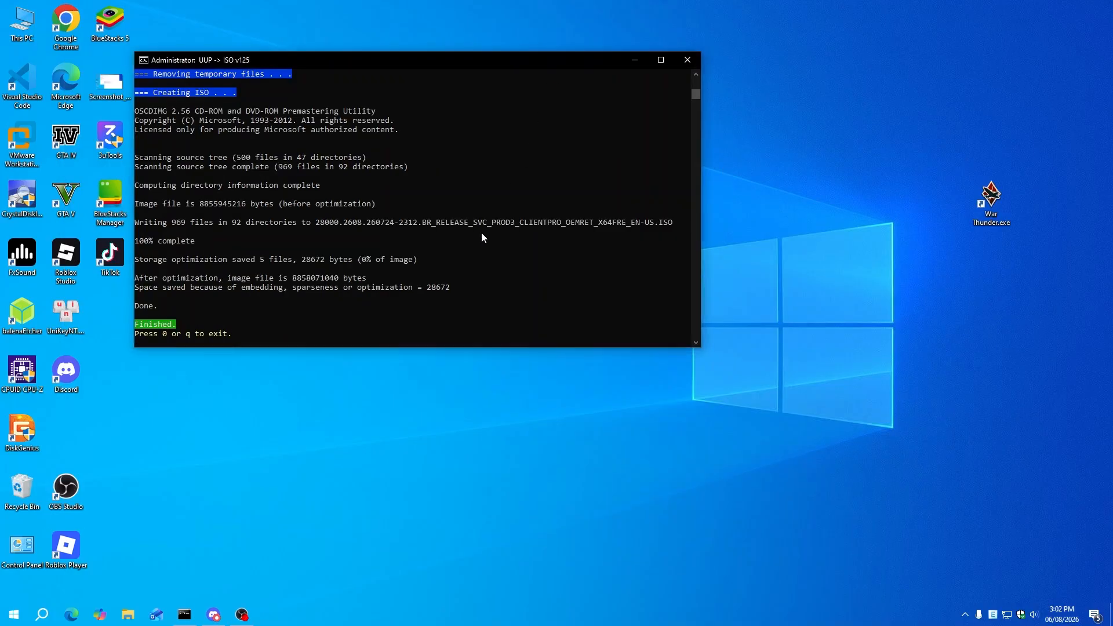
pyautogui.press('0')
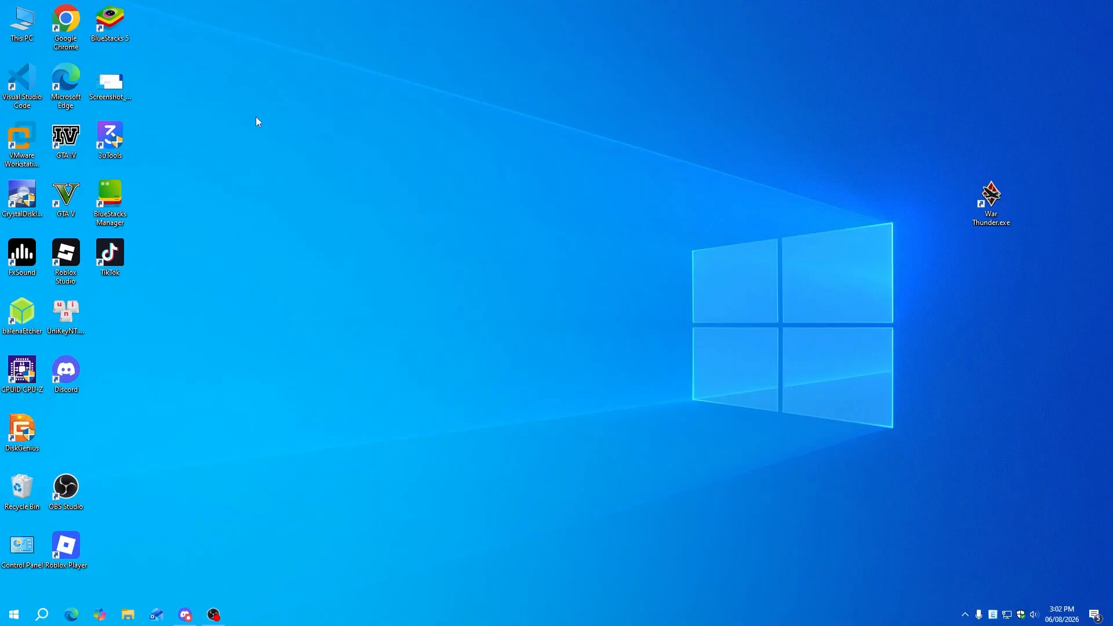
# Launch VMware Workstation, start a typical new VM and choose the downloaded 28000.2608 ISO
pyautogui.doubleClick(22, 142)
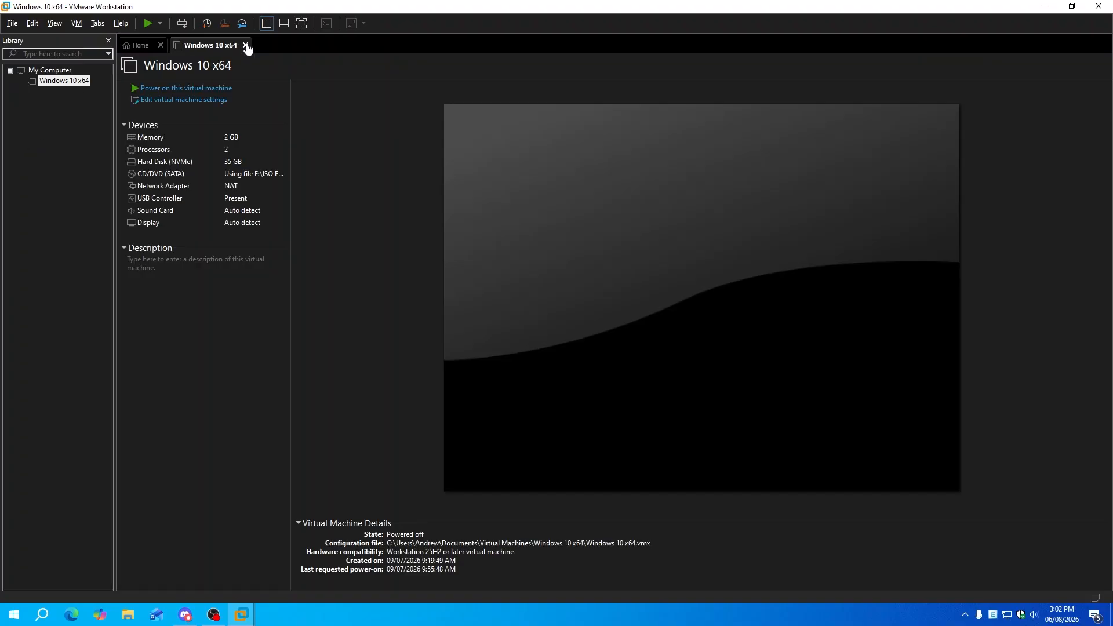
pyautogui.click(246, 45)
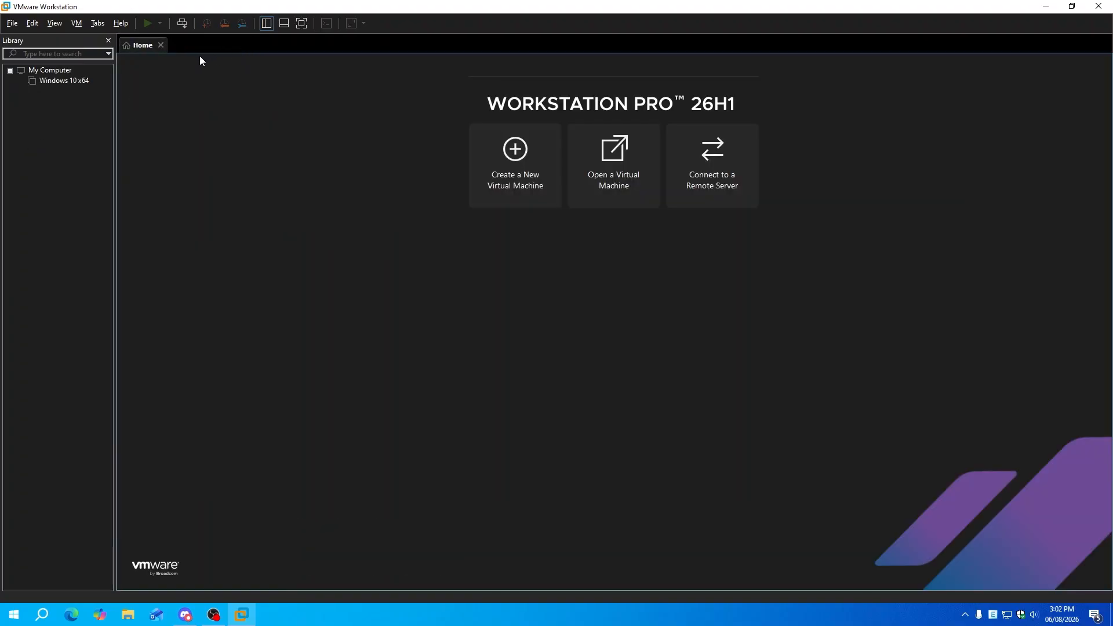
pyautogui.click(493, 148)
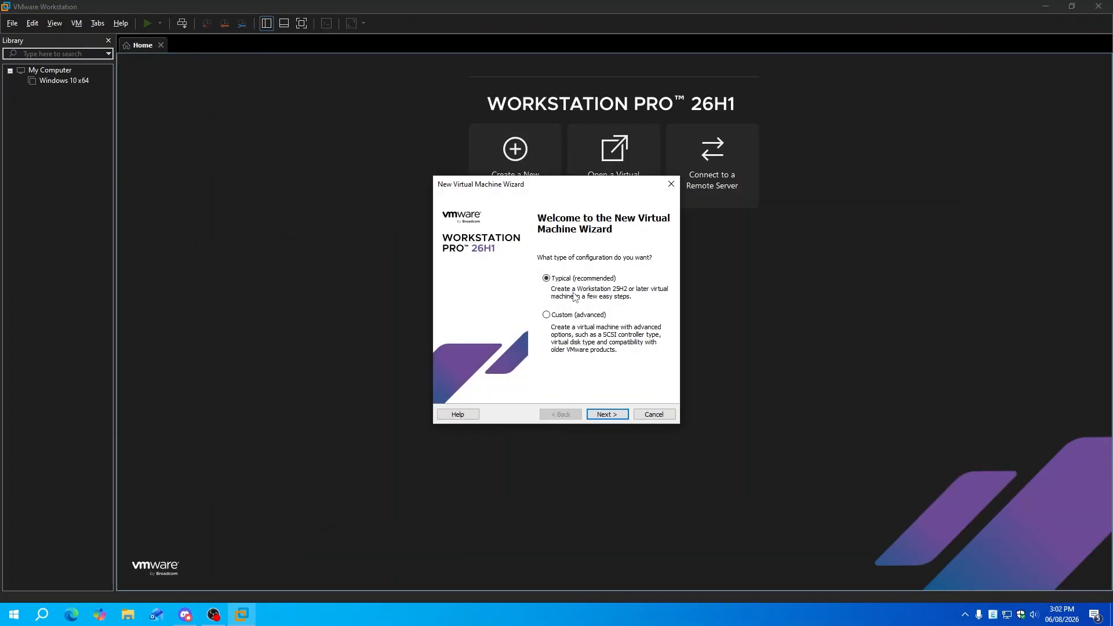
pyautogui.click(606, 415)
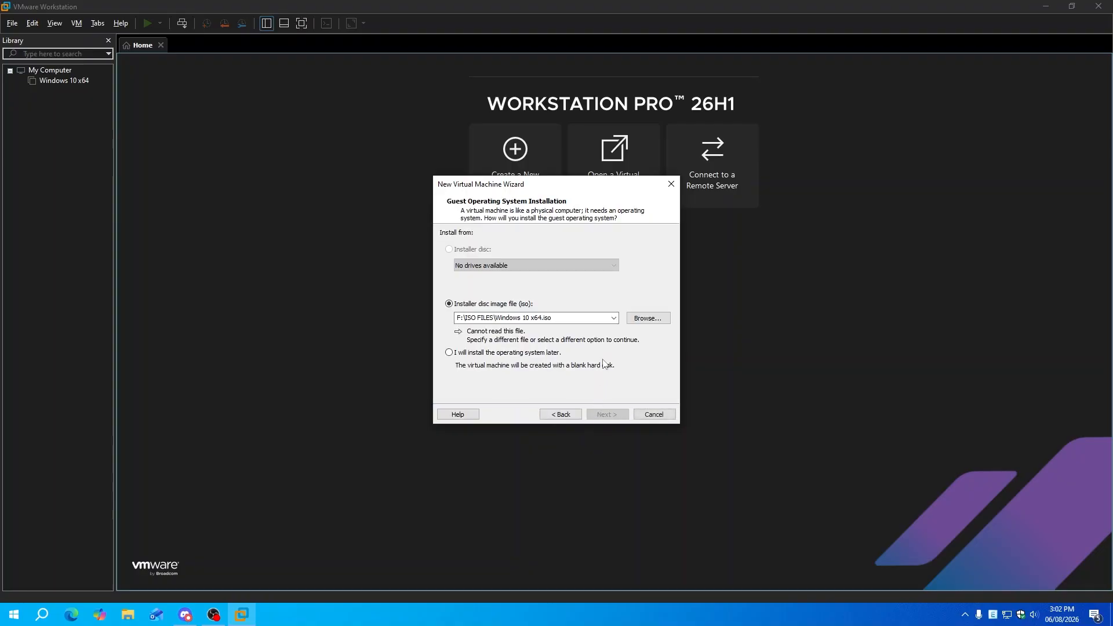
pyautogui.click(640, 321)
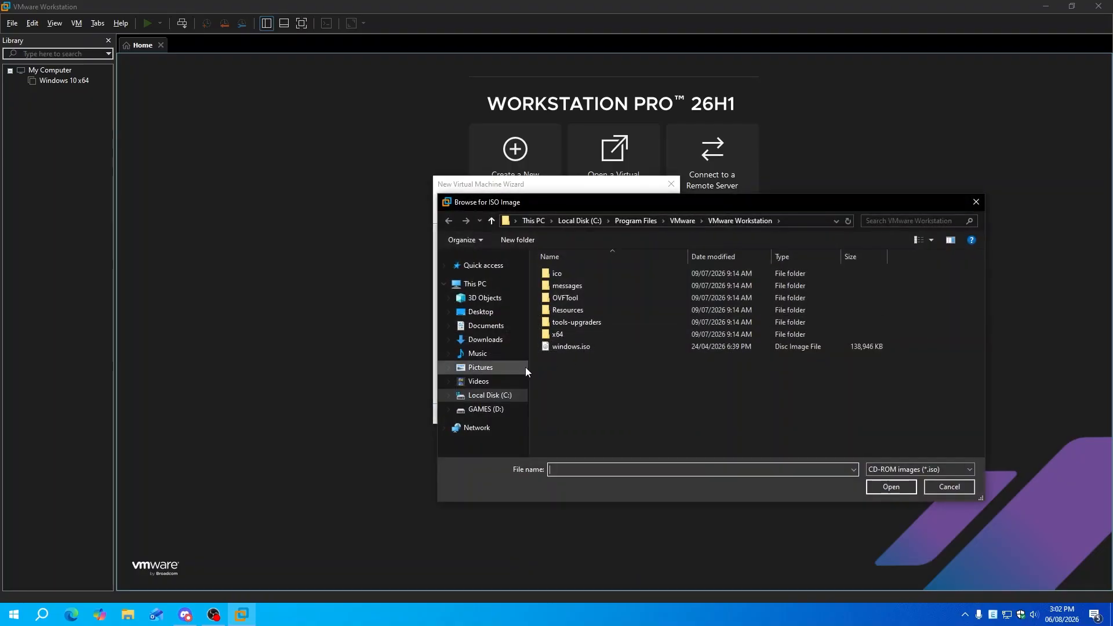
pyautogui.click(500, 346)
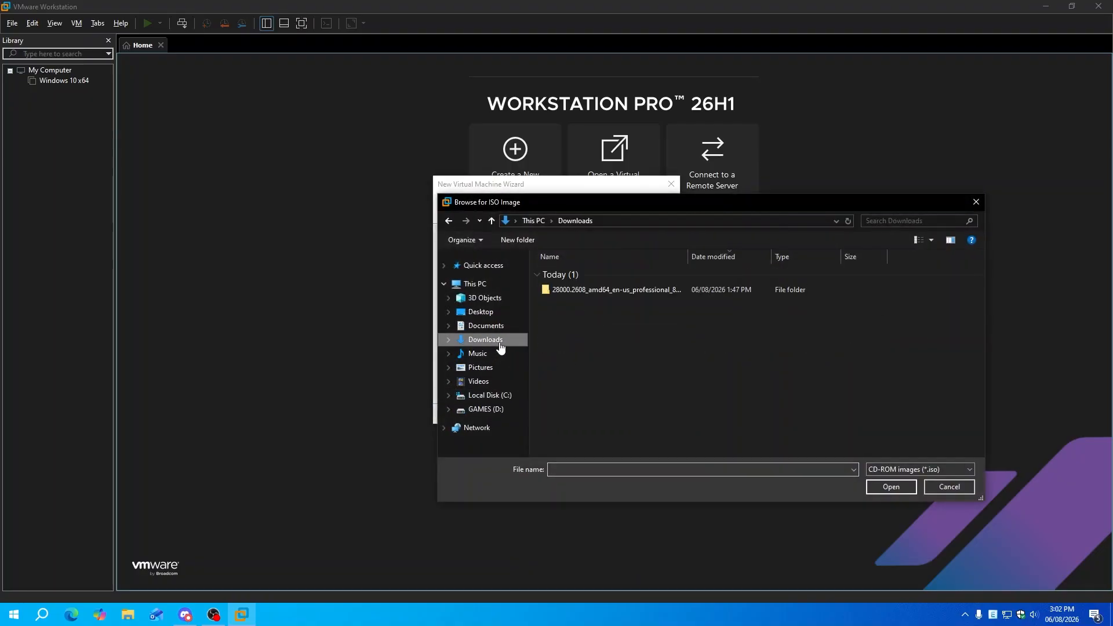
pyautogui.doubleClick(572, 292)
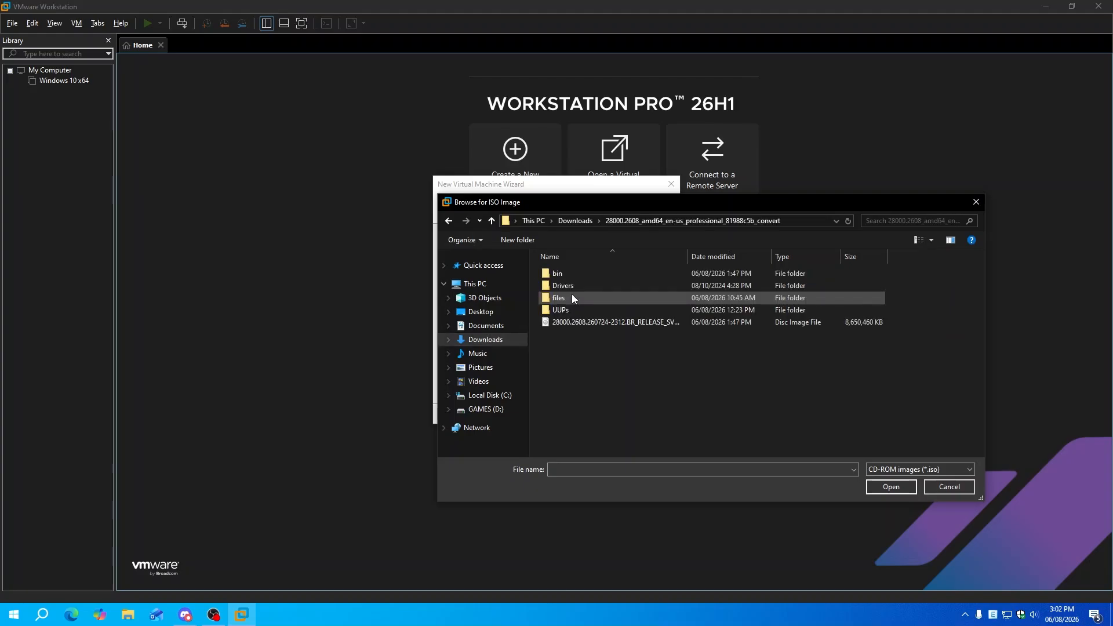
pyautogui.click(580, 324)
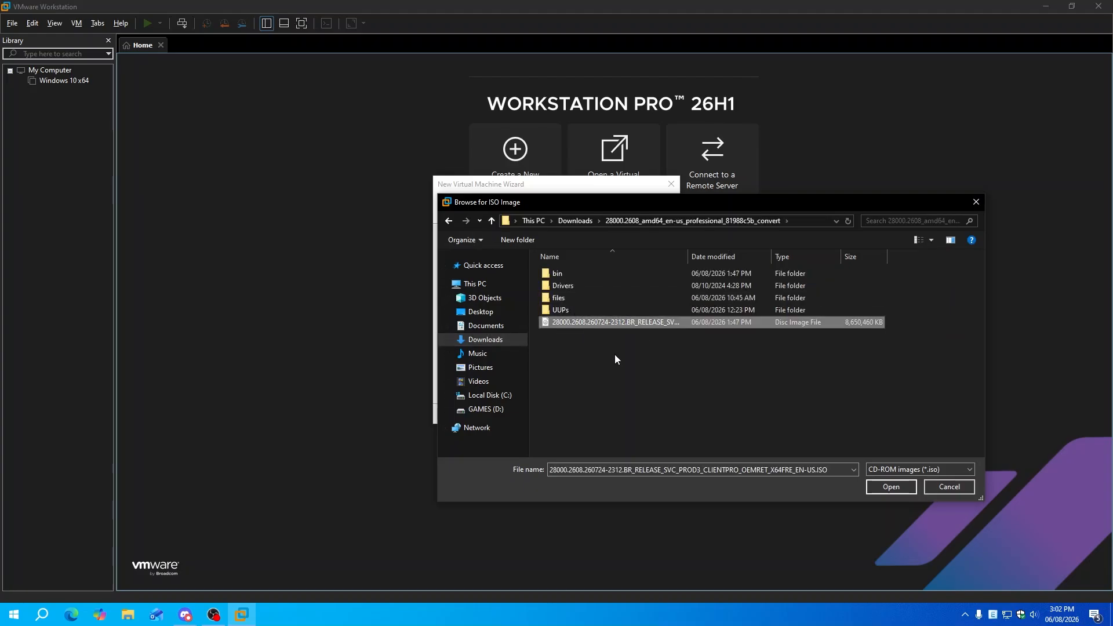
pyautogui.click(890, 487)
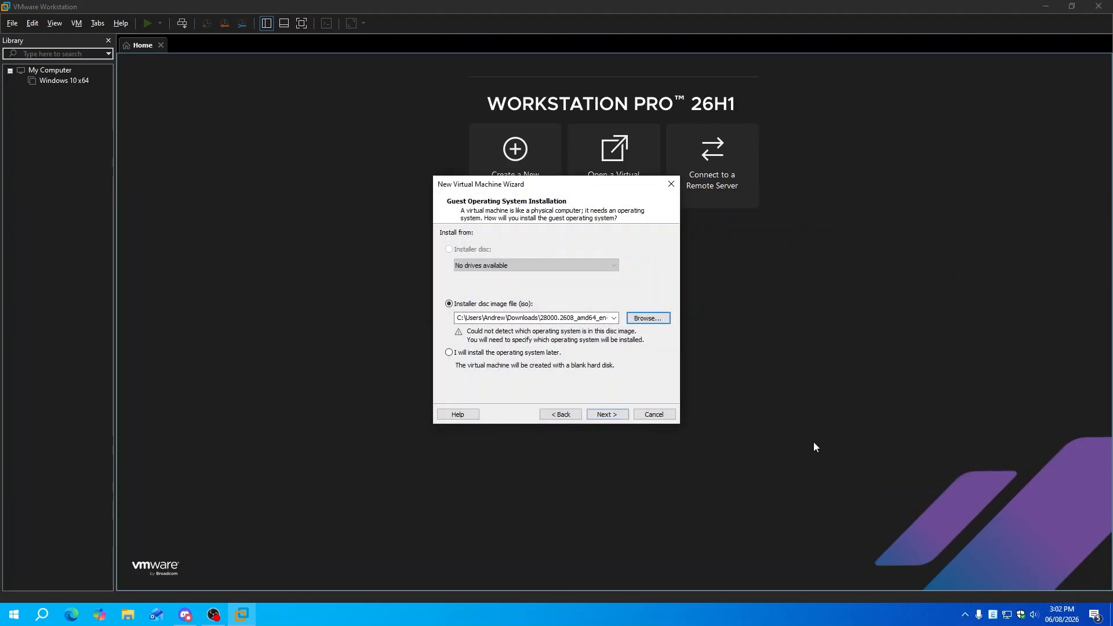
# Set the guest operating system to Windows 11 x64 and keep the default VM name
pyautogui.click(613, 415)
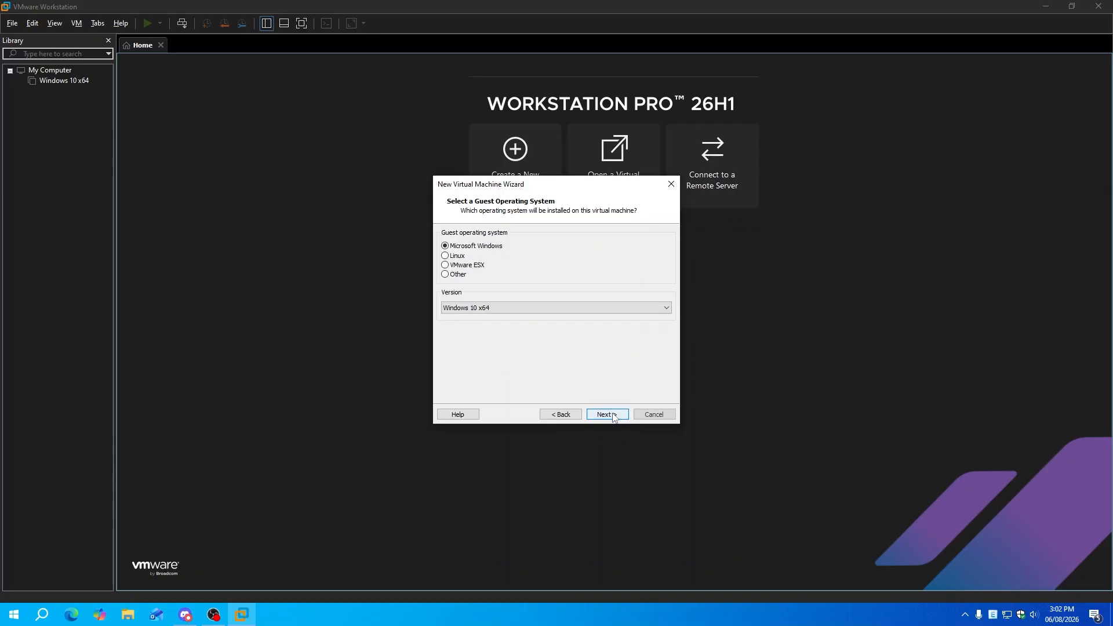
pyautogui.click(476, 312)
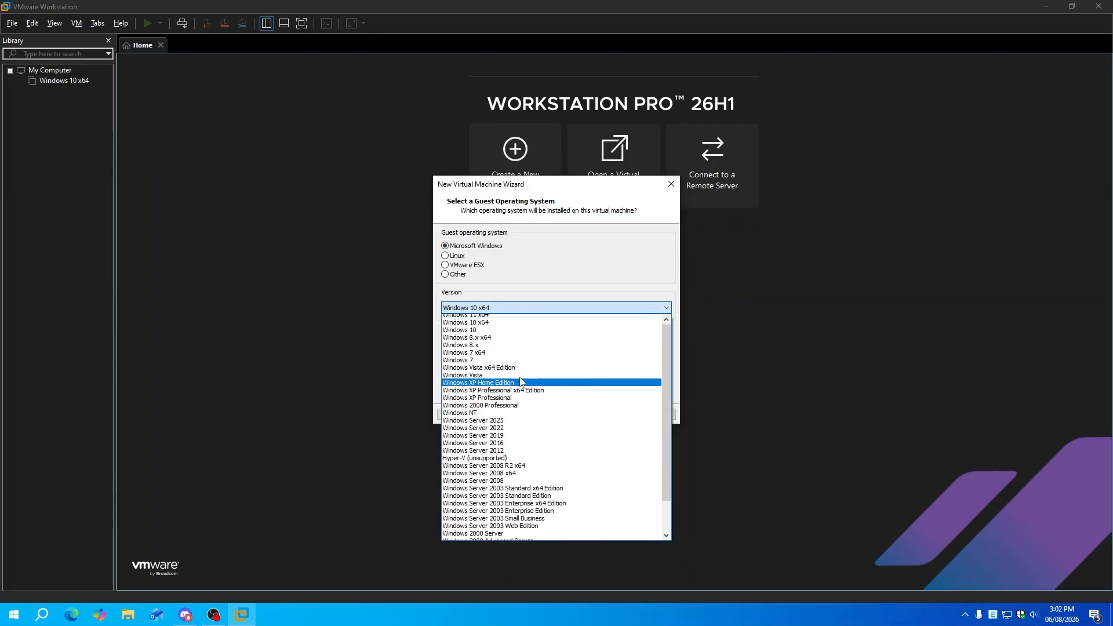
pyautogui.scroll(1, 520, 382)
pyautogui.click(494, 318)
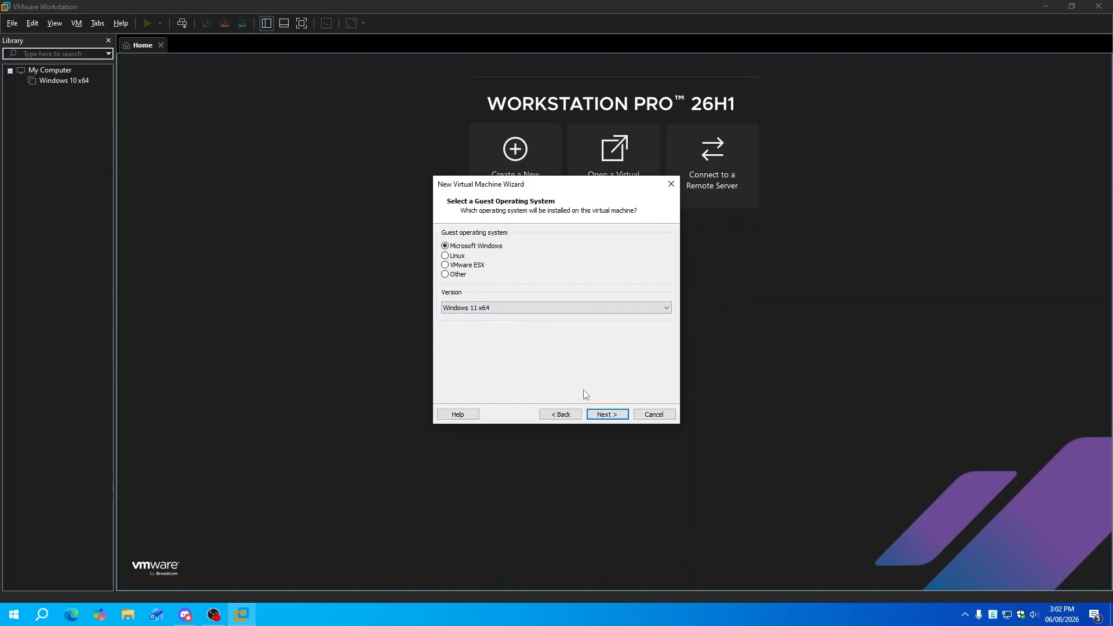
pyautogui.click(609, 414)
pyautogui.click(611, 413)
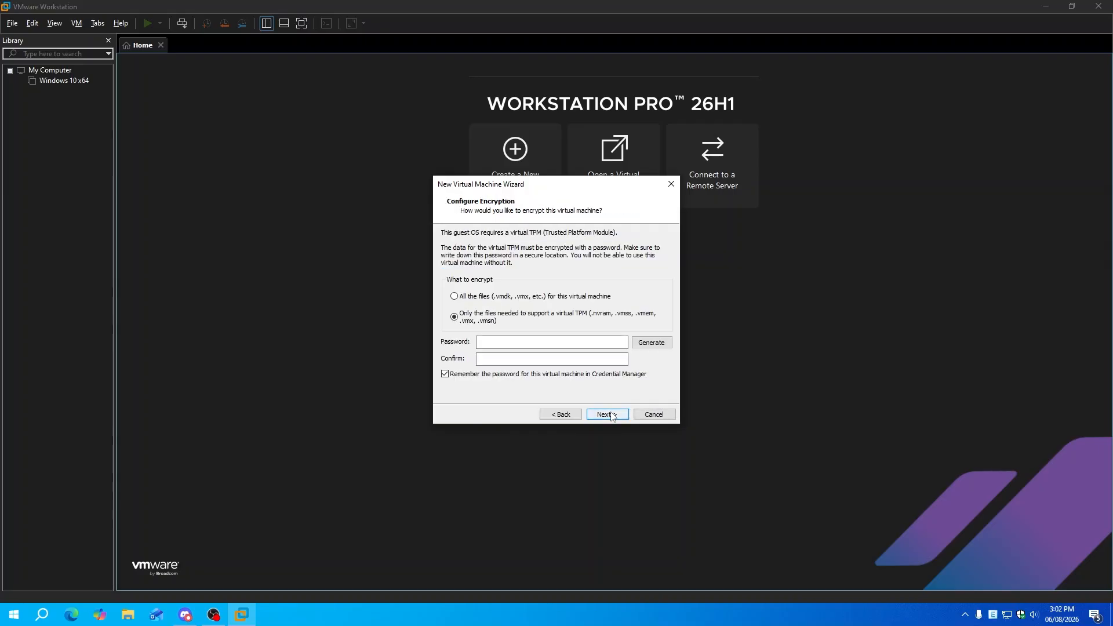
# Generate a random encryption password for the VM's TPM files
pyautogui.click(610, 415)
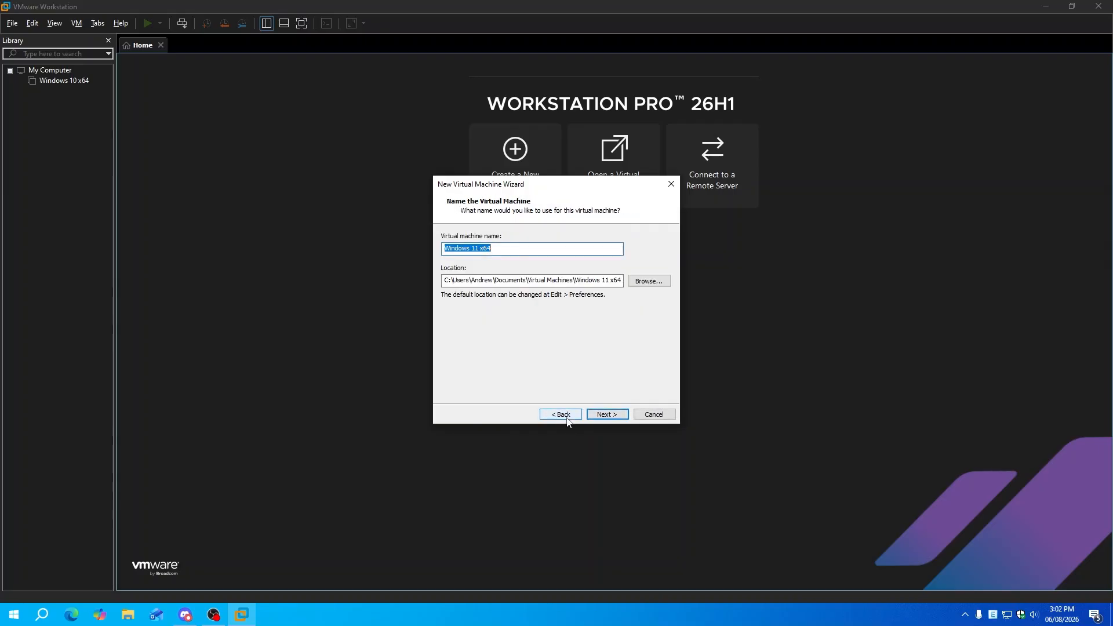
pyautogui.click(616, 413)
pyautogui.click(615, 413)
pyautogui.click(620, 322)
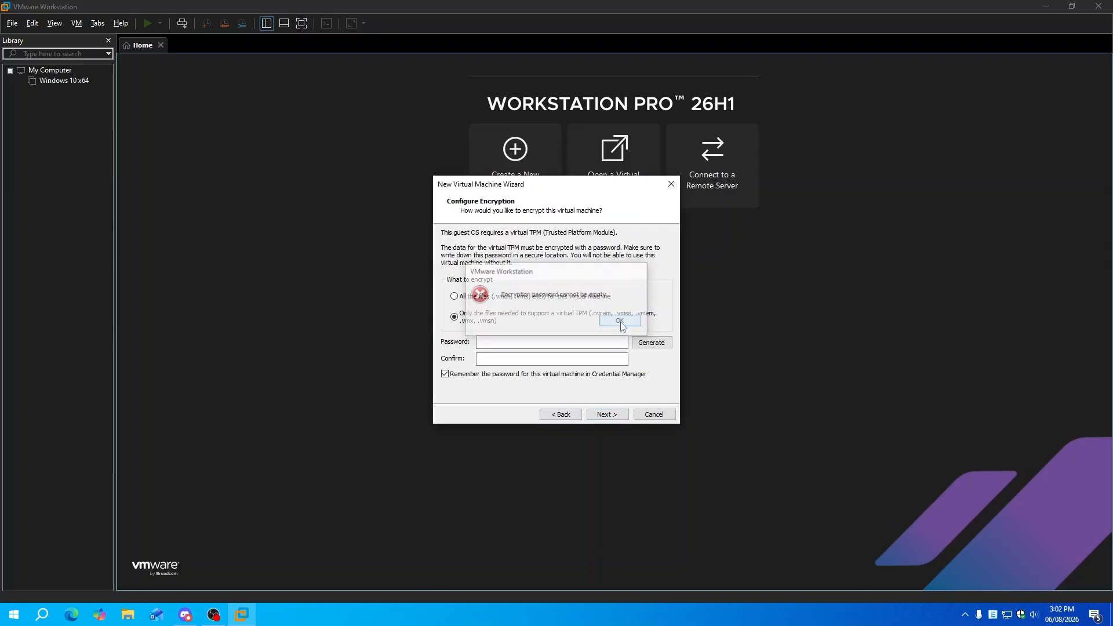
pyautogui.click(651, 343)
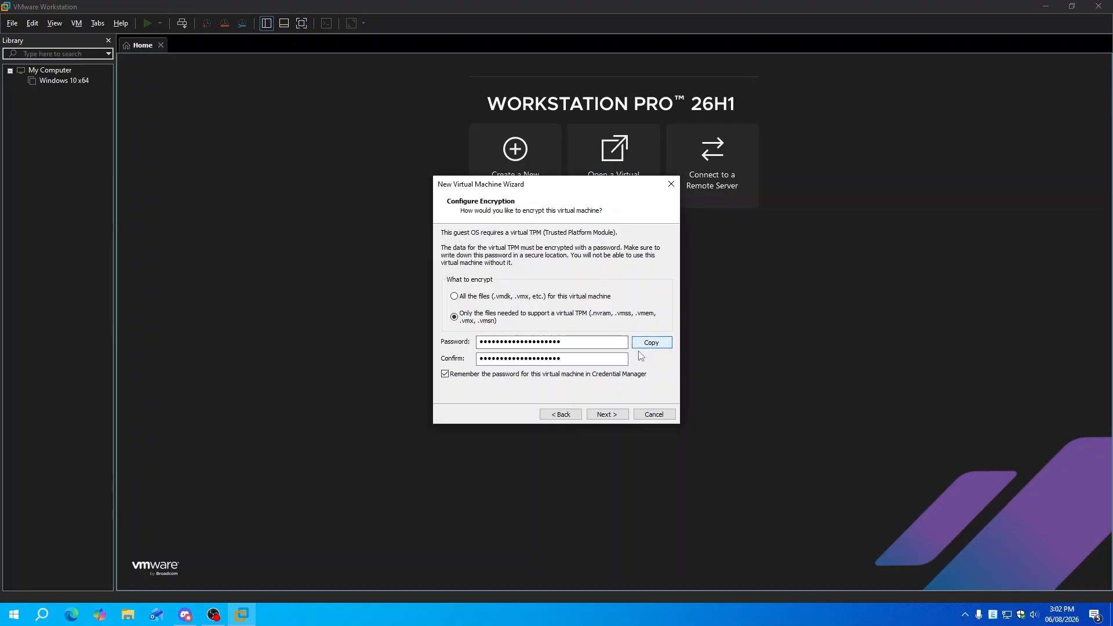
# Give the VM a 35 GB disk stored as a single file and finish creation
pyautogui.click(625, 414)
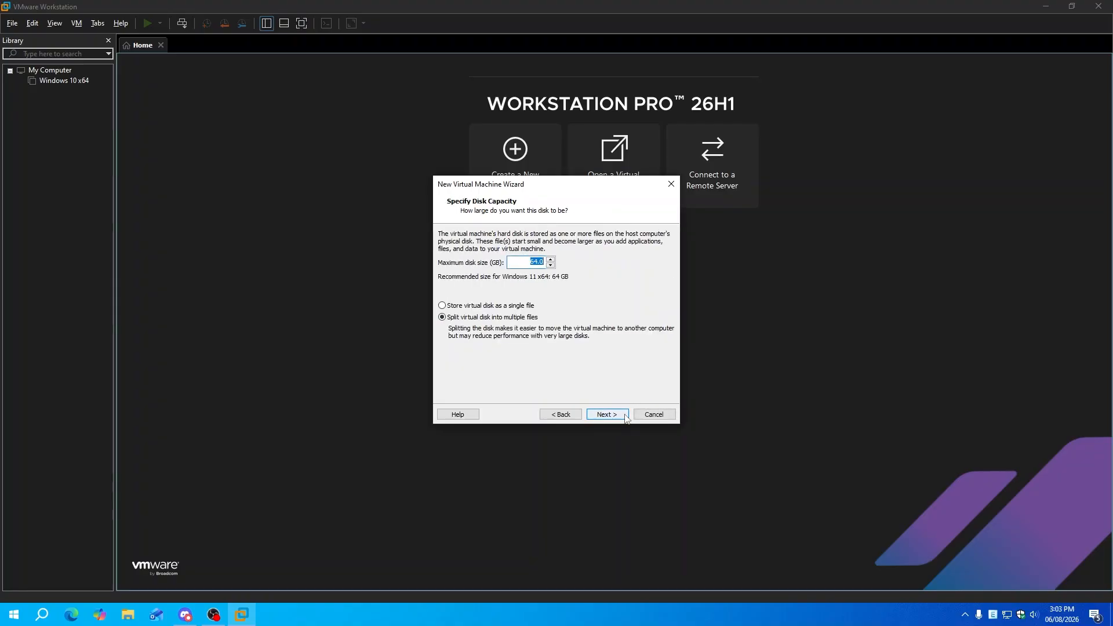
pyautogui.write('35')
pyautogui.click(626, 415)
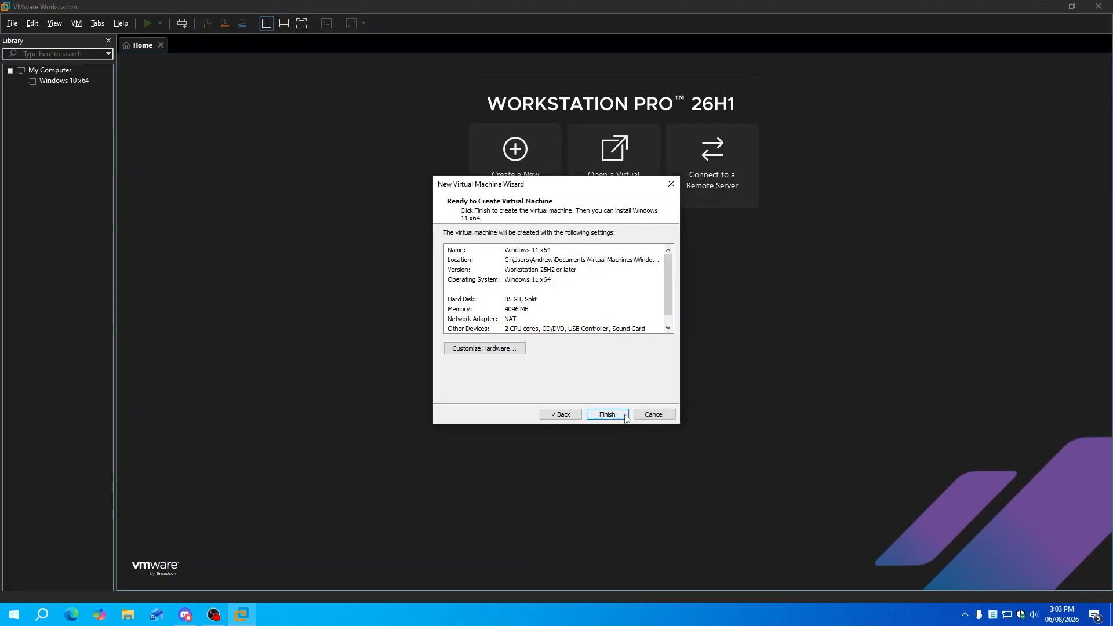
pyautogui.click(571, 419)
pyautogui.click(520, 307)
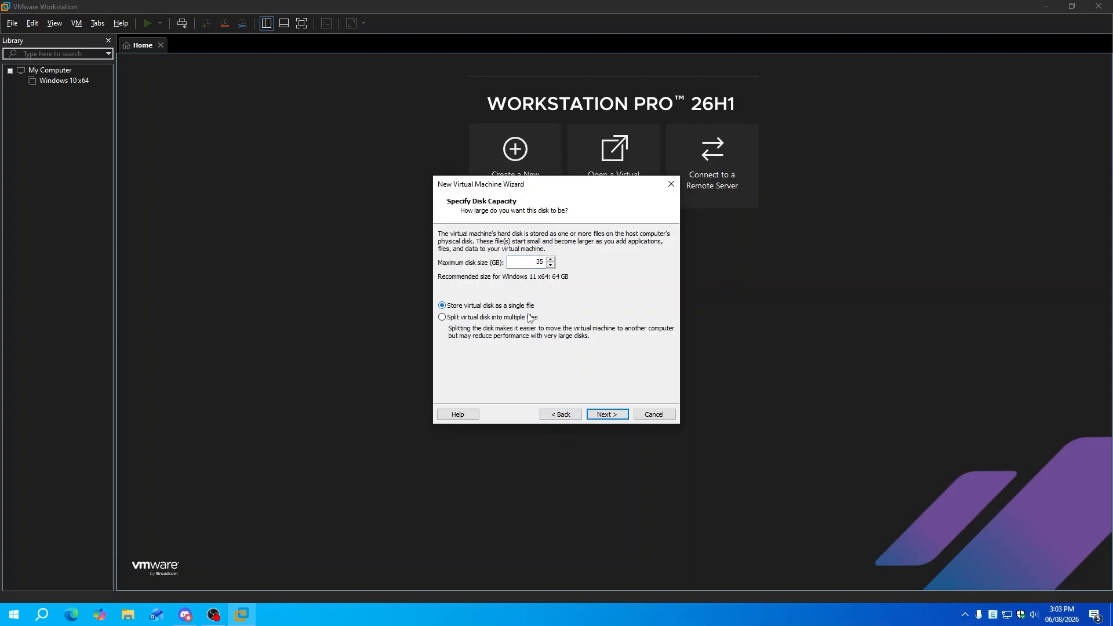
pyautogui.click(604, 415)
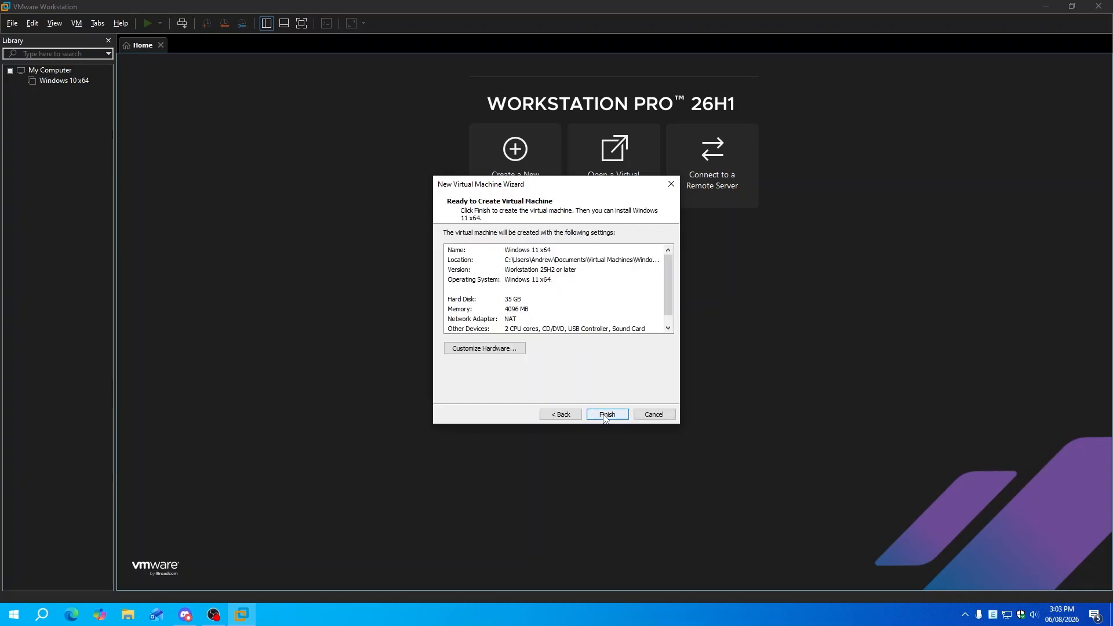
pyautogui.click(603, 416)
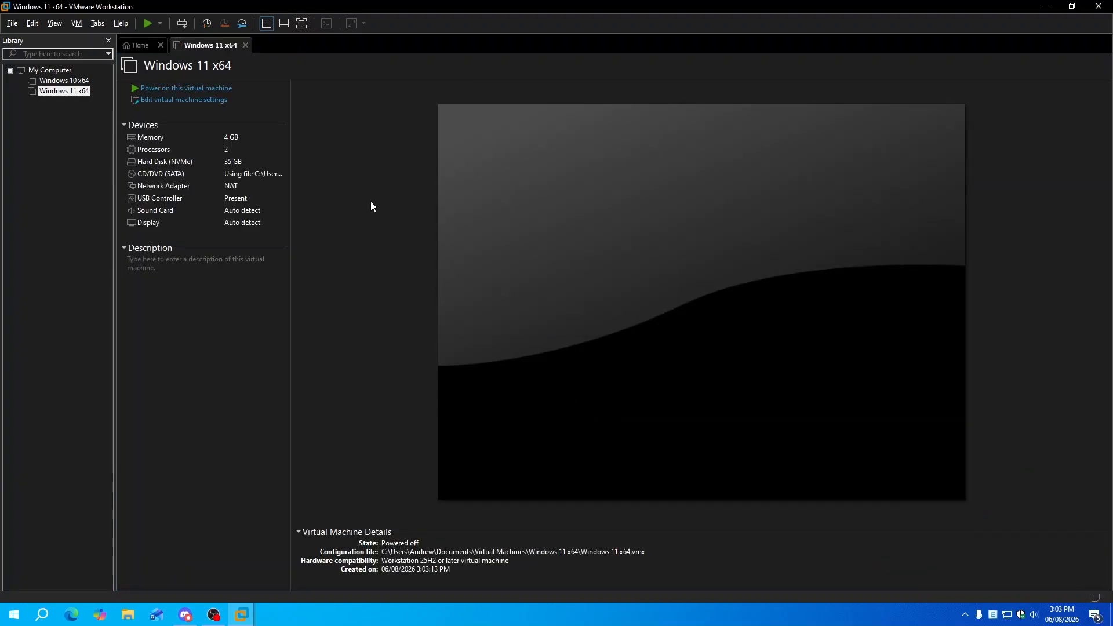
# Power on the Windows 11 VM, boot it from the installer DVD, and go full screen
pyautogui.click(186, 89)
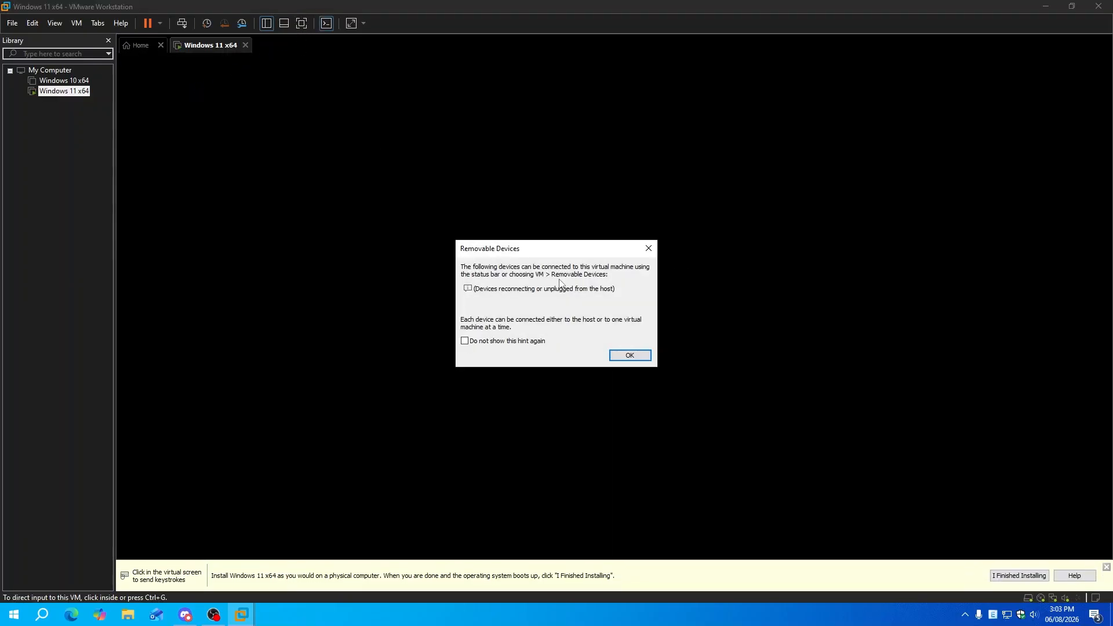
pyautogui.click(629, 356)
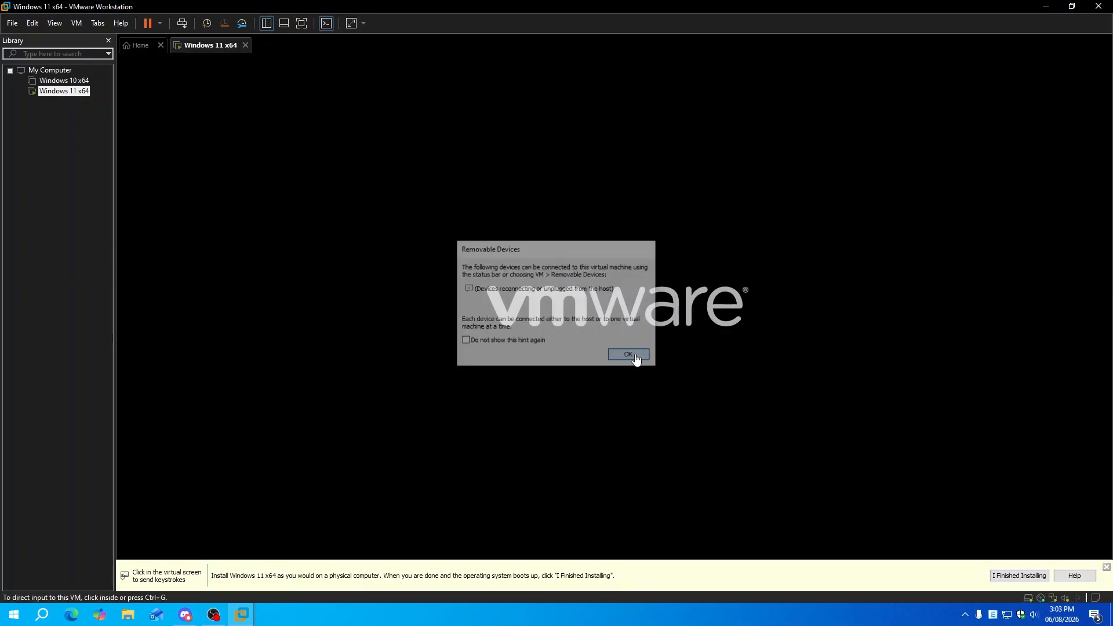
pyautogui.click(1034, 577)
pyautogui.press('Return')
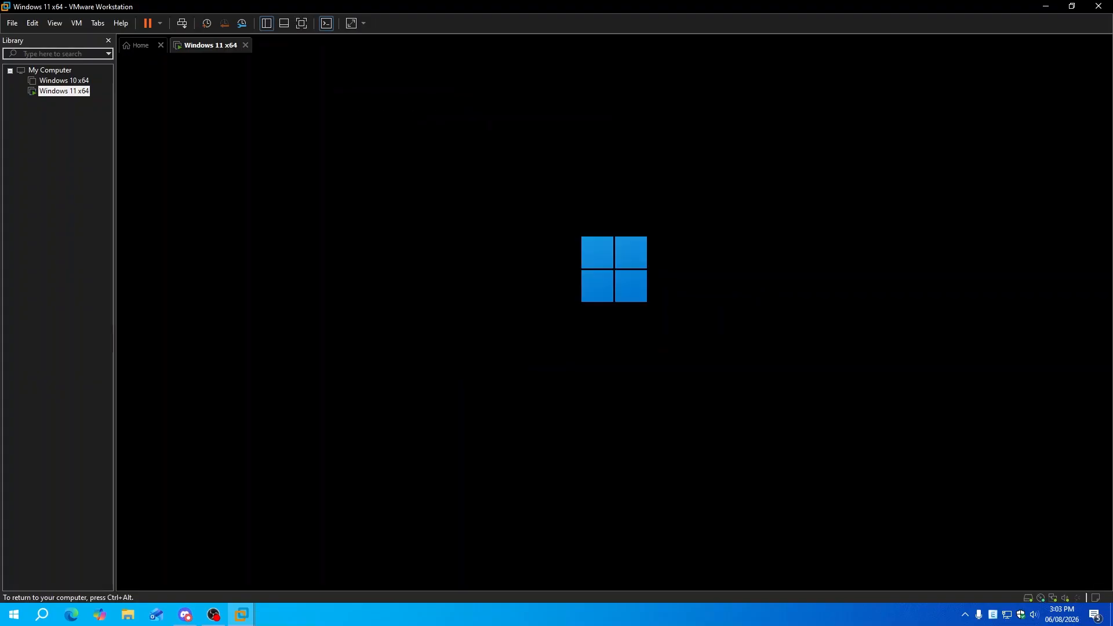
pyautogui.hotkey('ctrl', 'alt')
pyautogui.click(301, 24)
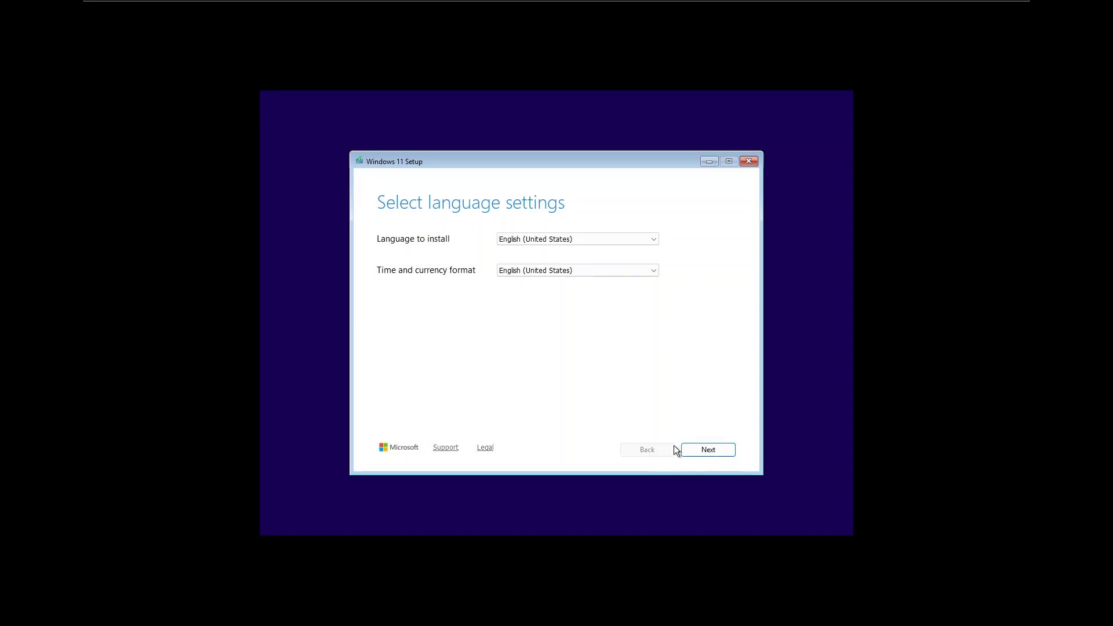
# Accept the language and keyboard defaults, proceed without a product key, and accept the licence
pyautogui.click(715, 447)
pyautogui.click(714, 450)
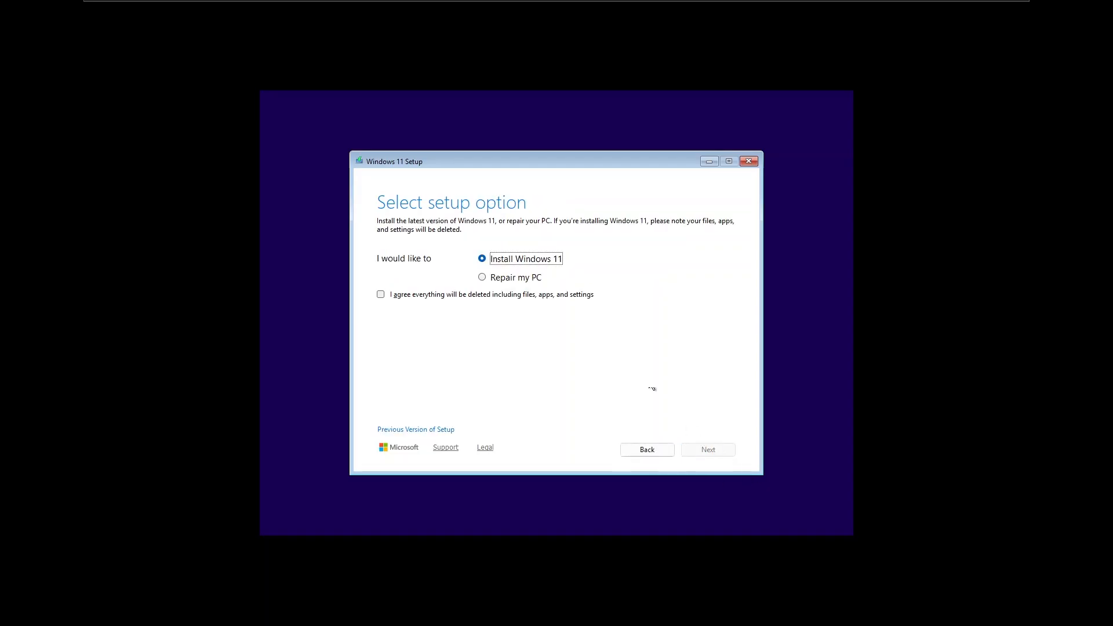
pyautogui.click(548, 294)
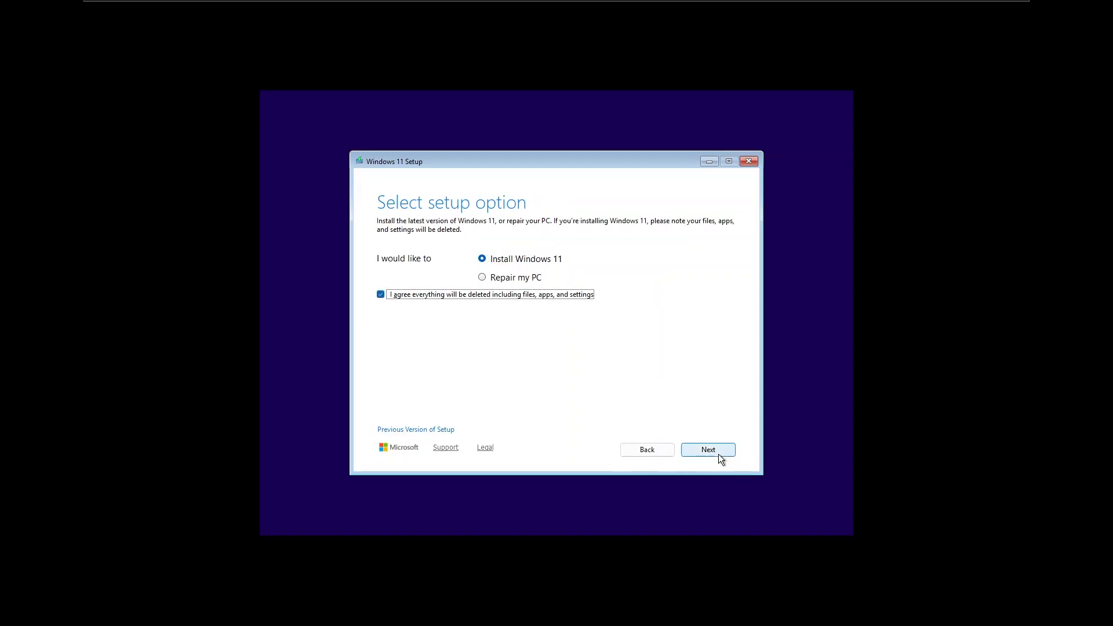
pyautogui.click(719, 454)
pyautogui.click(419, 414)
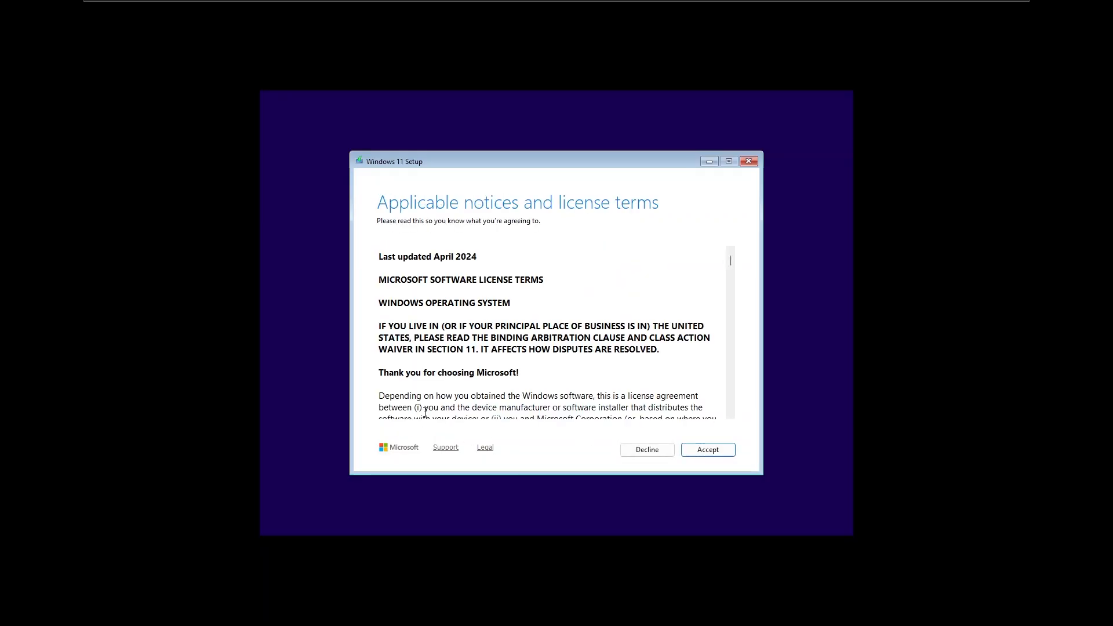
pyautogui.click(715, 452)
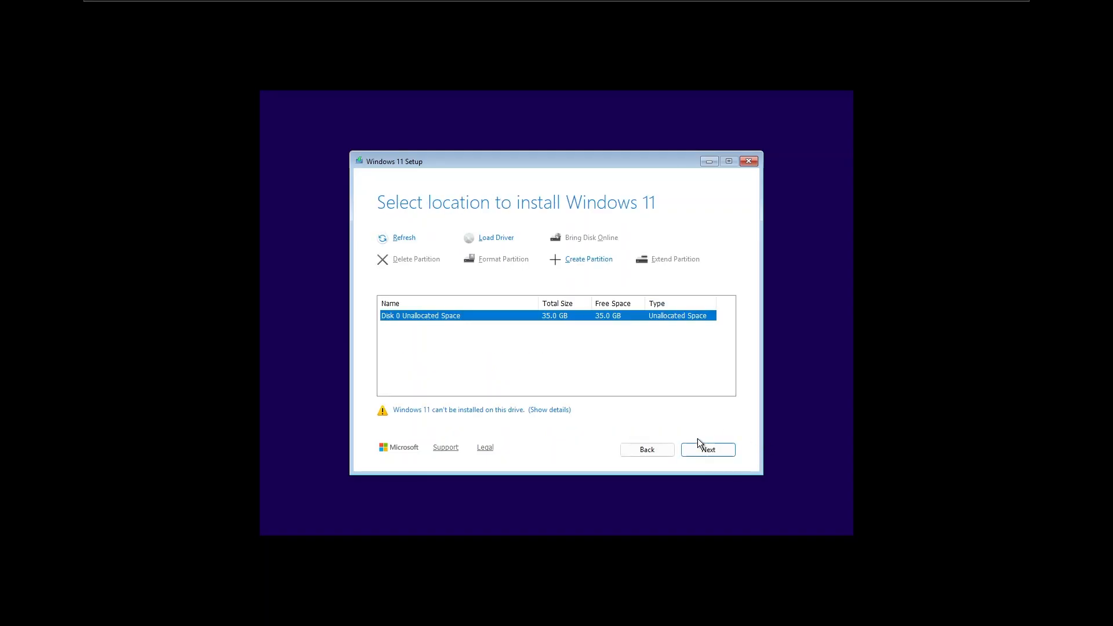
# Dismiss the drive warning and choose Disk 0 as the install location
pyautogui.click(563, 410)
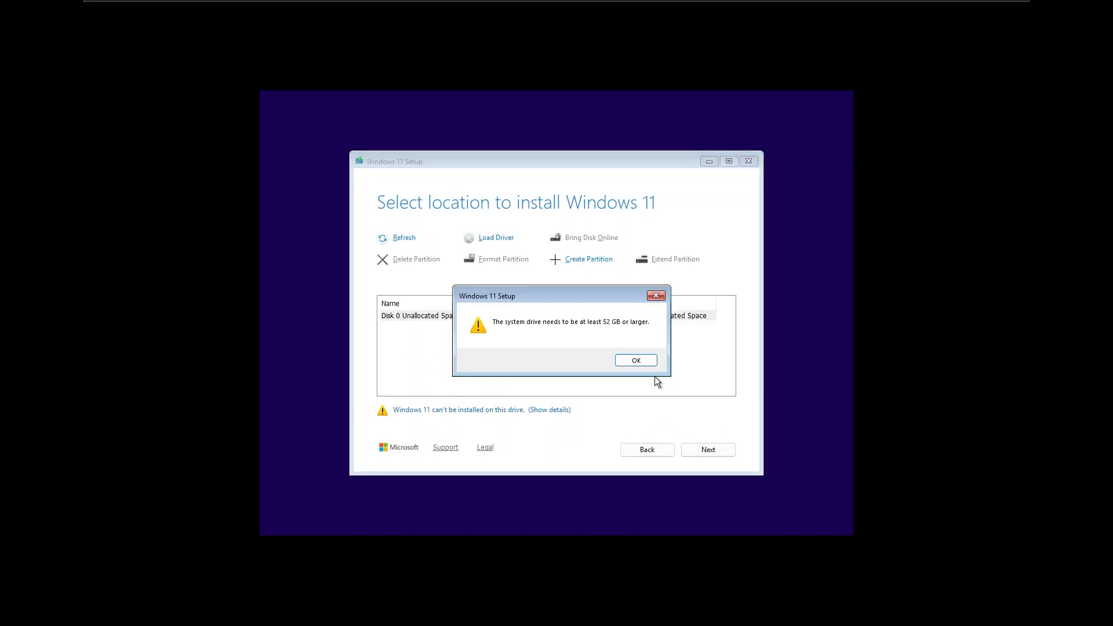
pyautogui.click(636, 360)
pyautogui.click(644, 317)
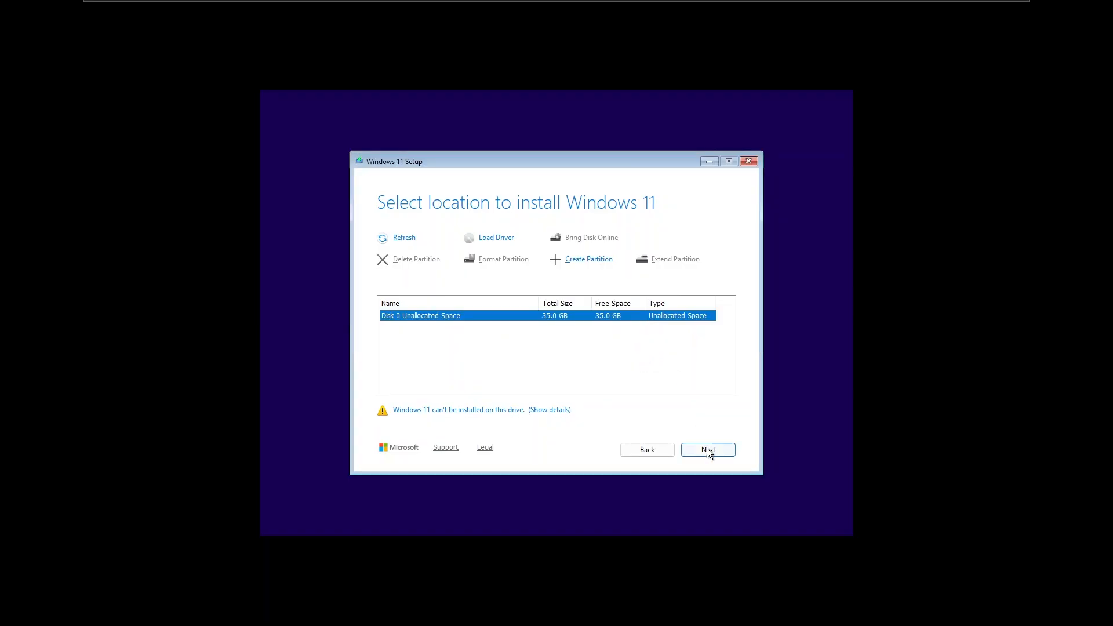
pyautogui.click(709, 451)
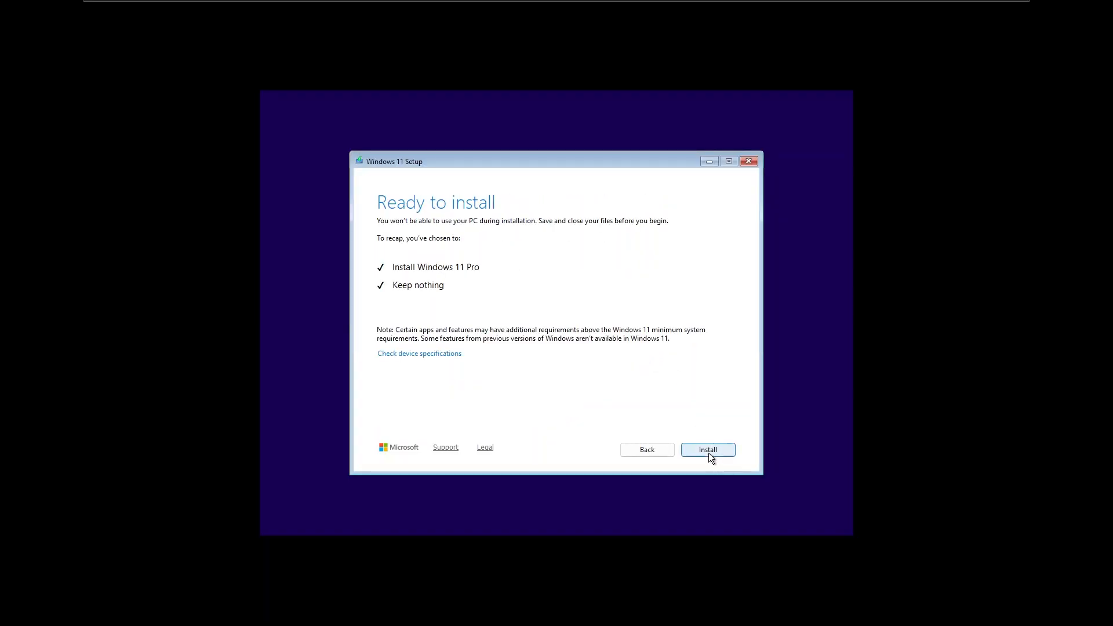
# Install Windows 11 Pro, then exit full screen once setup reaches the region page
pyautogui.click(709, 452)
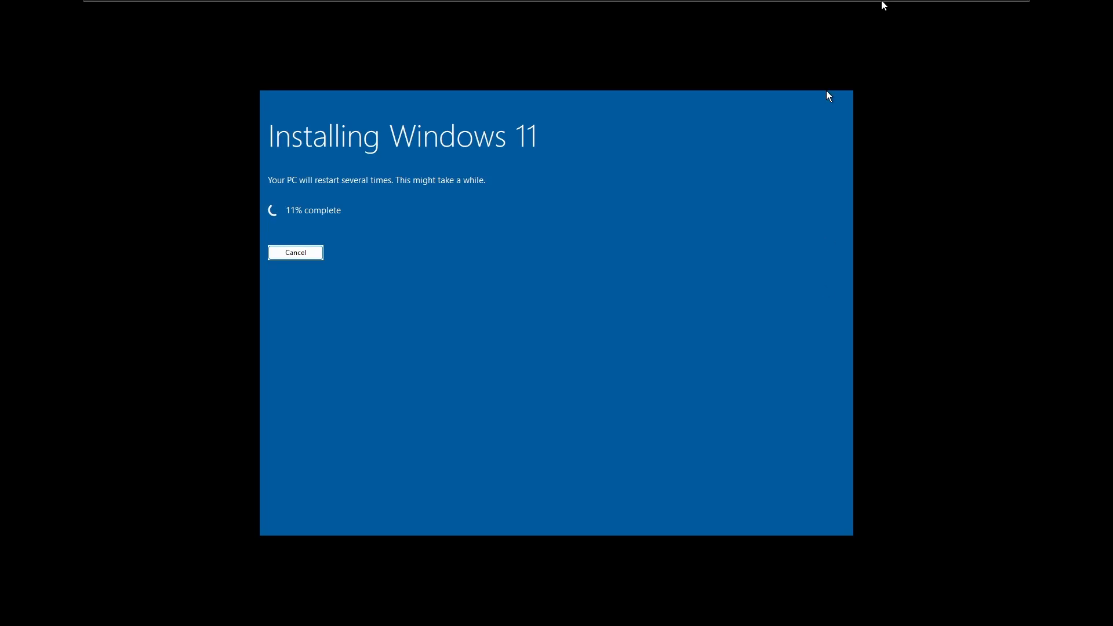
pyautogui.click(996, 16)
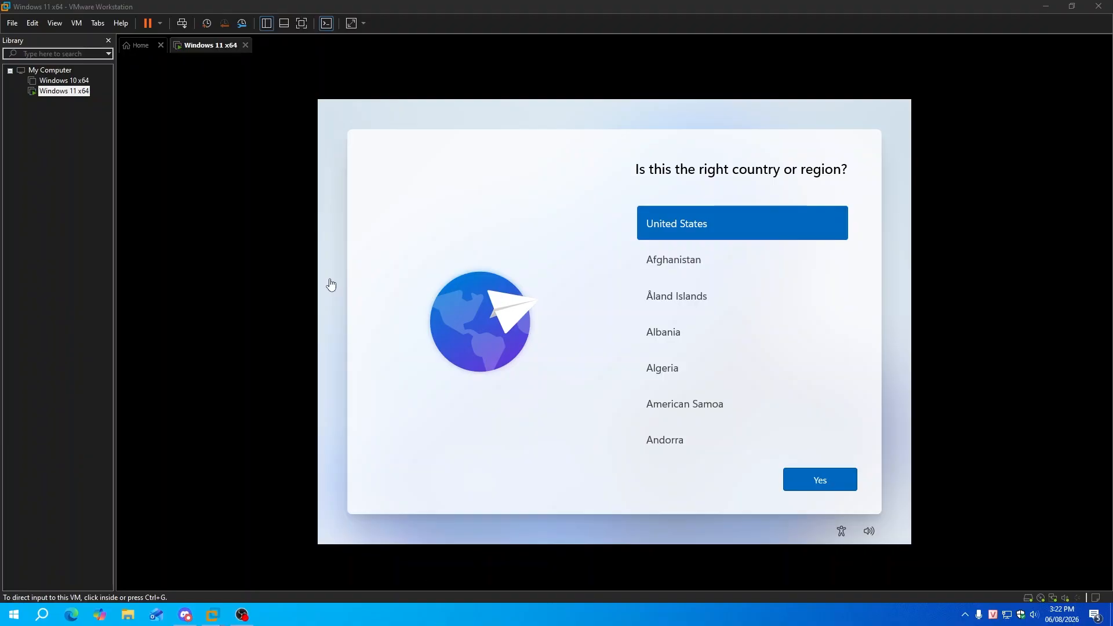
# Back in full screen, confirm United States and the US keyboard, and skip a second layout
pyautogui.click(306, 26)
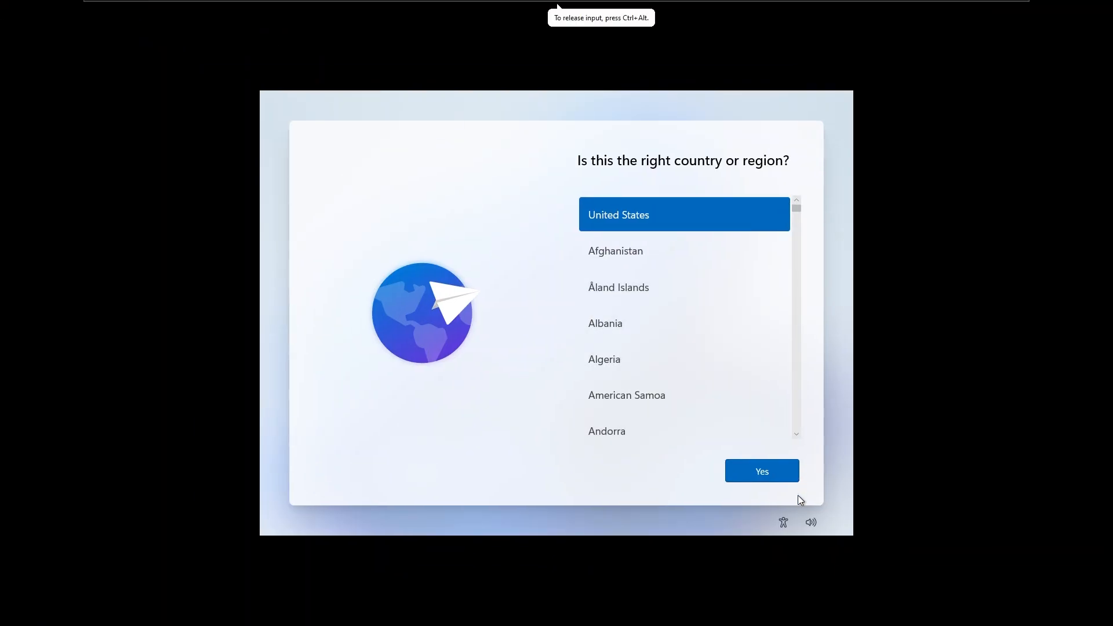
pyautogui.click(782, 473)
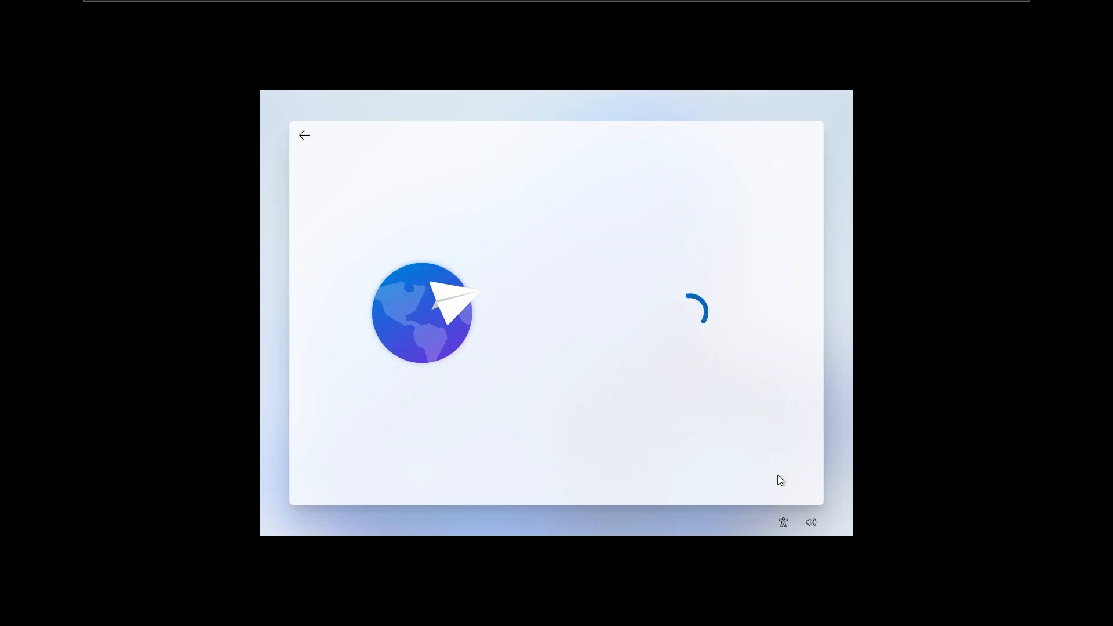
pyautogui.click(778, 477)
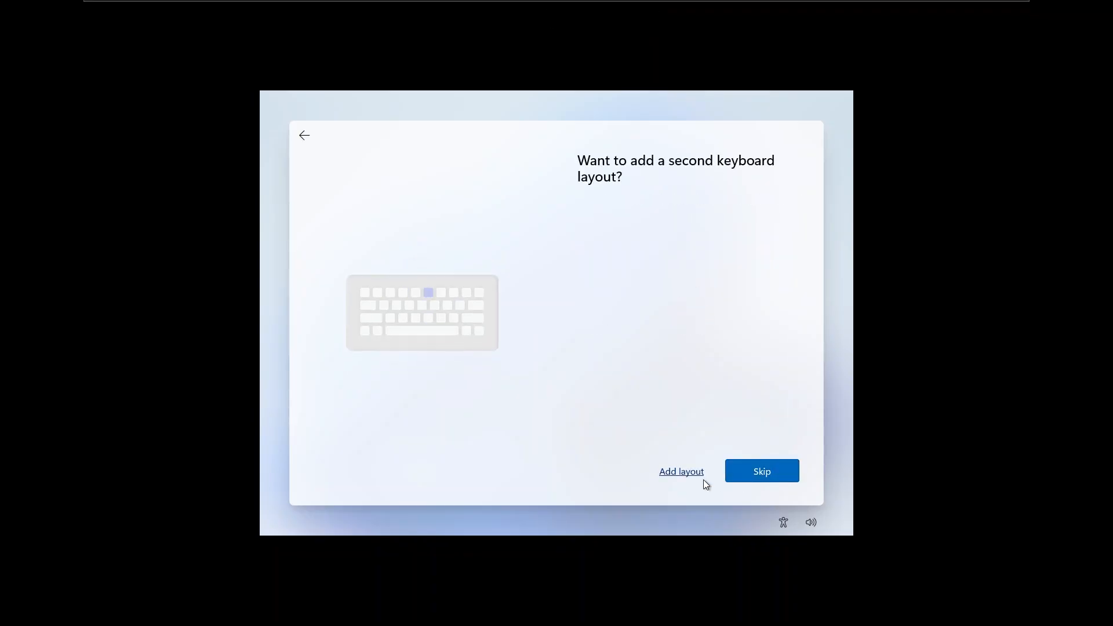
pyautogui.click(702, 479)
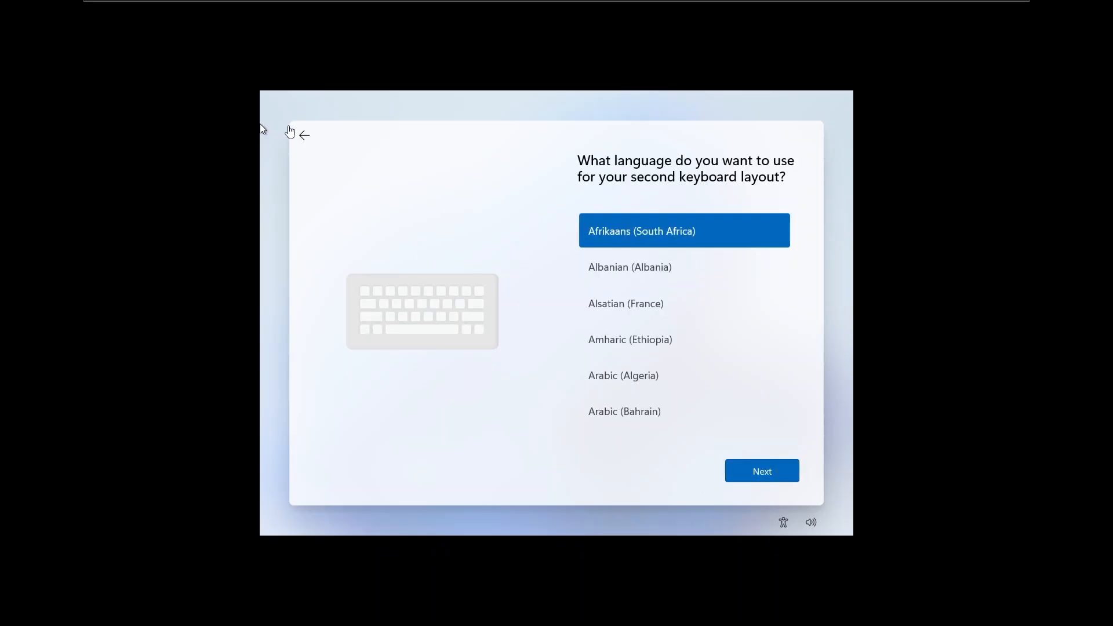
pyautogui.click(309, 139)
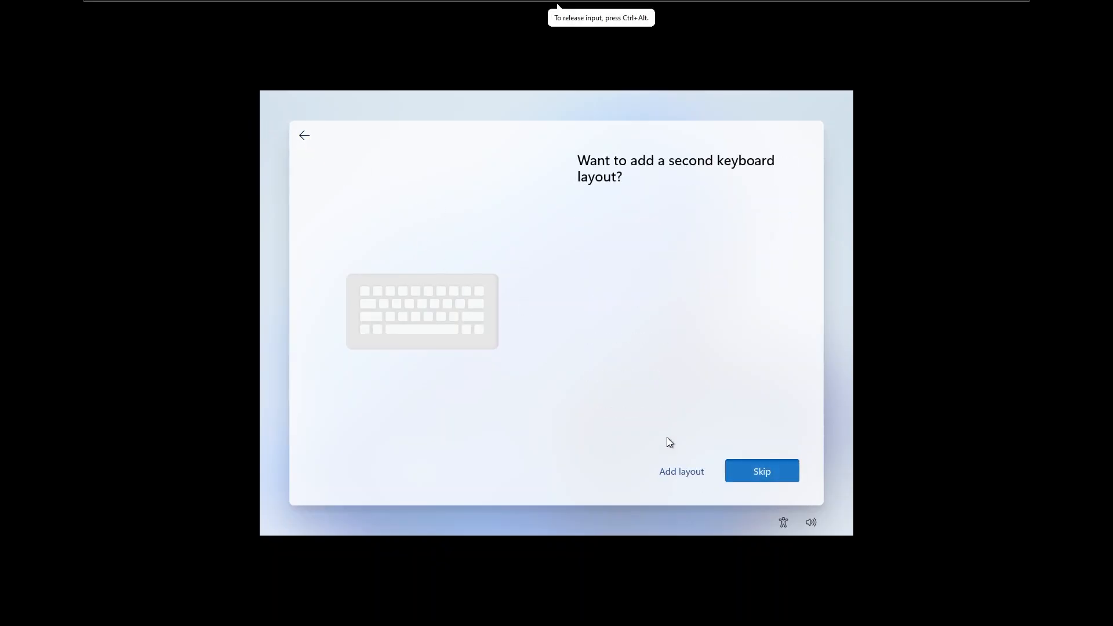
pyautogui.click(745, 481)
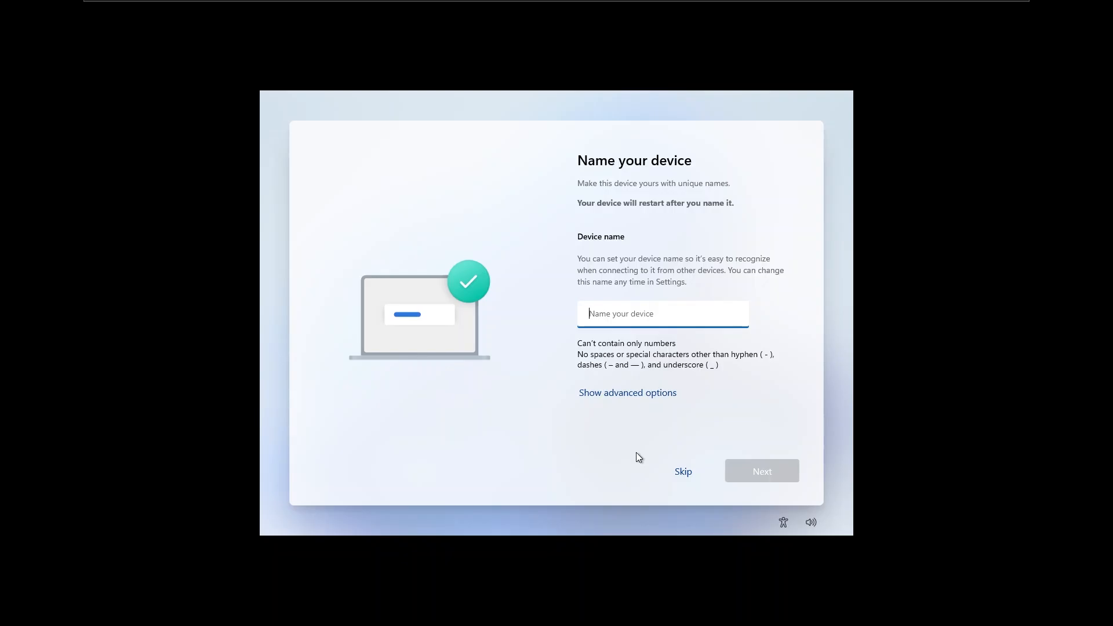
# Name the device PC, then back out of the personal-use Microsoft account sign-in
pyautogui.write('PC')
pyautogui.click(784, 462)
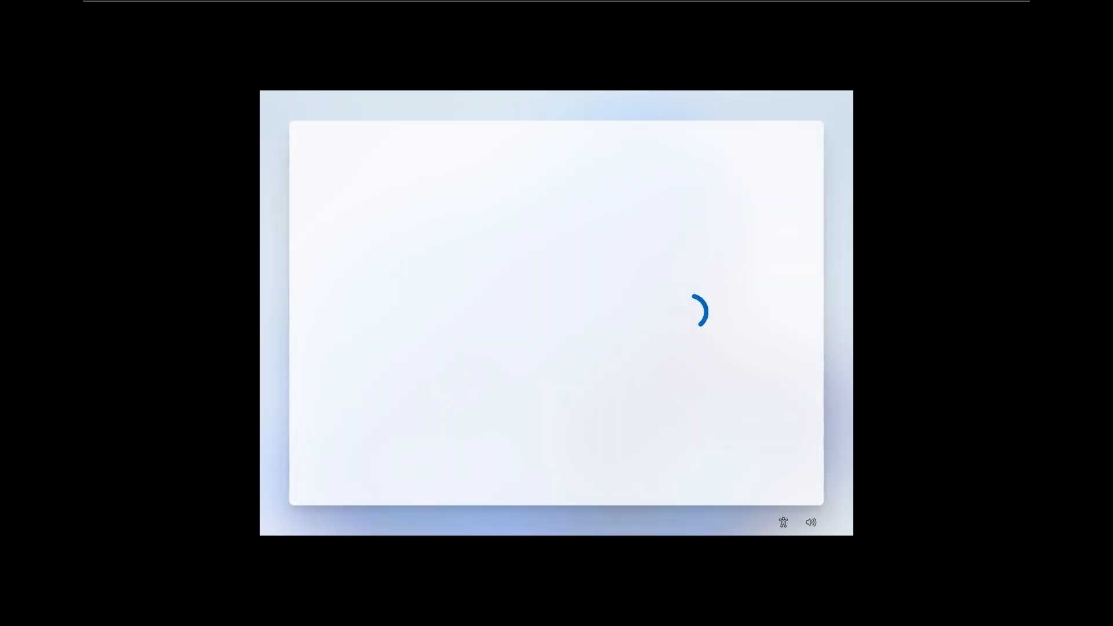
pyautogui.click(690, 255)
pyautogui.click(753, 473)
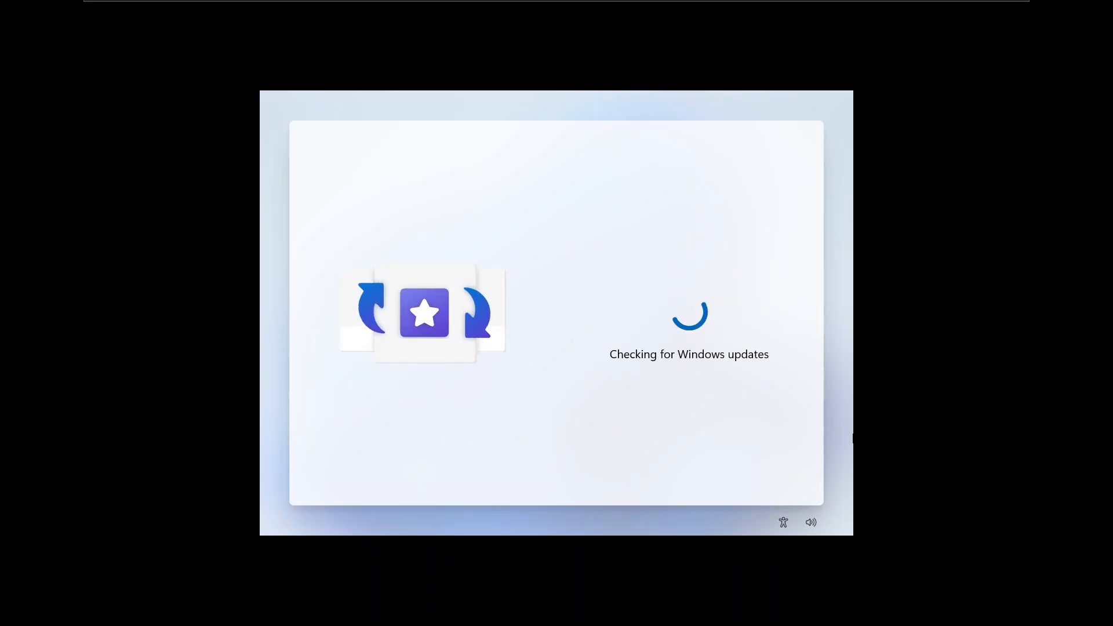
pyautogui.click(776, 476)
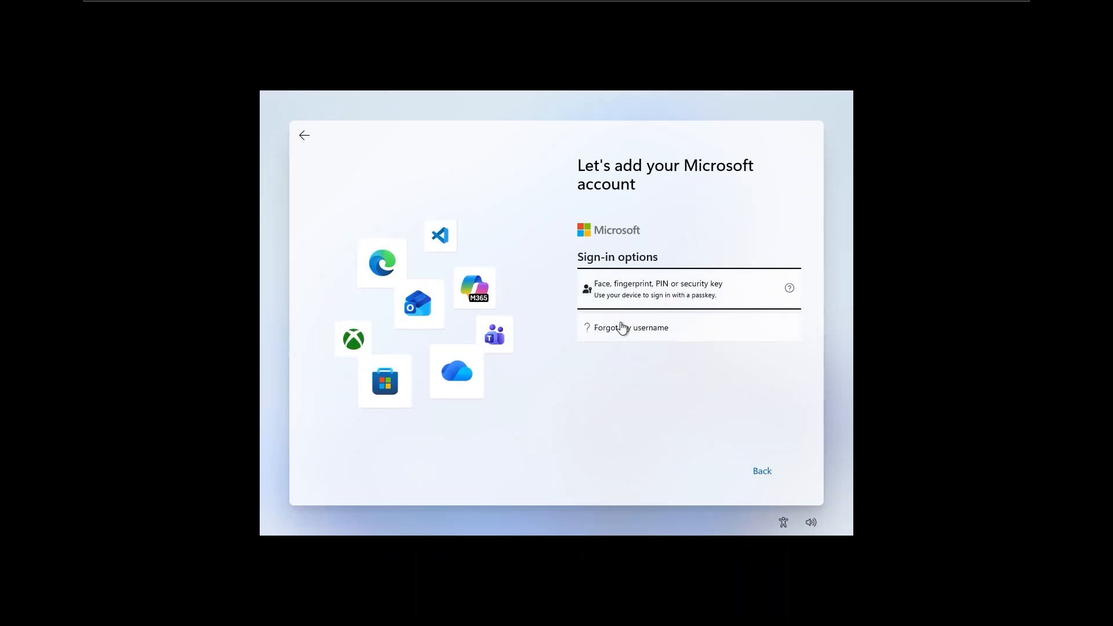
pyautogui.click(304, 135)
# Set up for work or school via Domain join and confirm a local account name
pyautogui.click(649, 312)
pyautogui.click(754, 473)
pyautogui.click(609, 346)
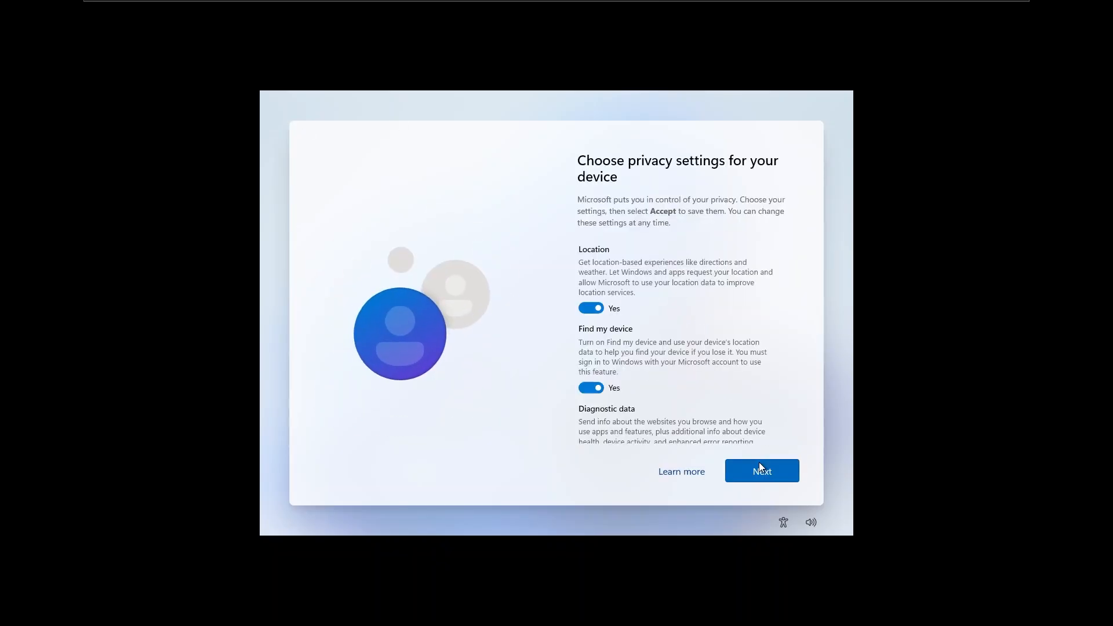
pyautogui.click(766, 469)
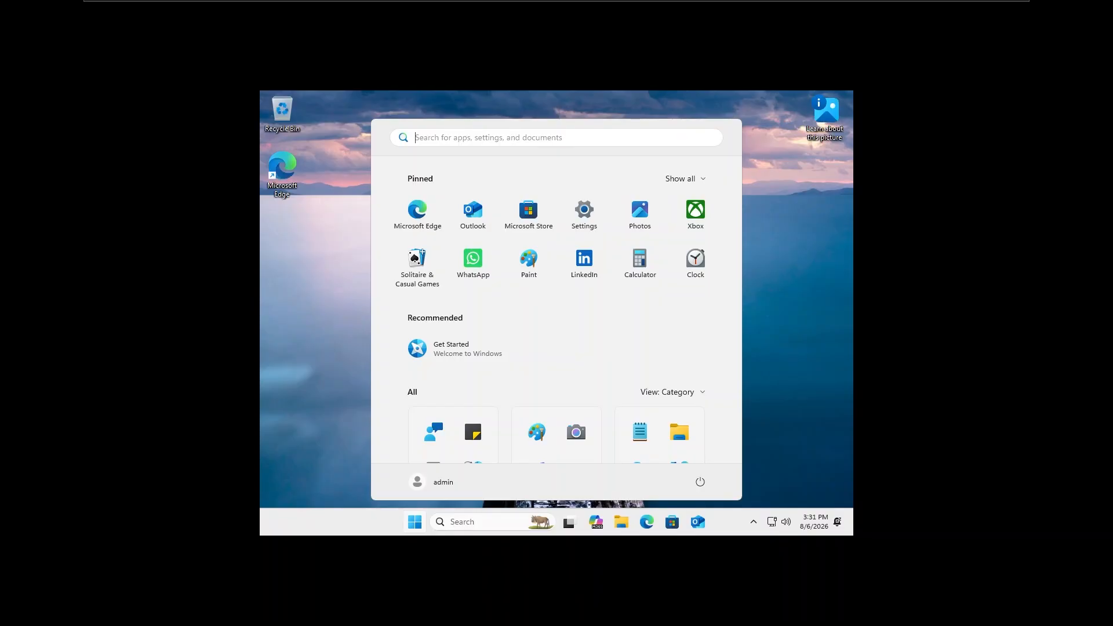
# Run winver to confirm Windows 11 Pro 26H1, OS Build 28000.2608, then dismiss About Windows
pyautogui.click(798, 476)
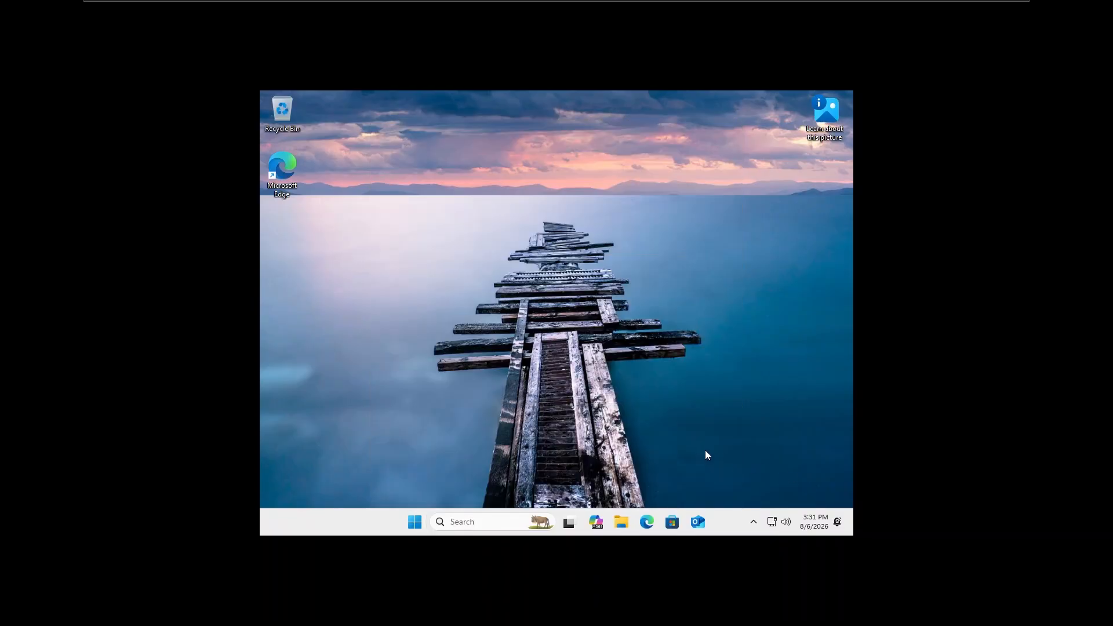
pyautogui.press('super+r')
pyautogui.write('w')
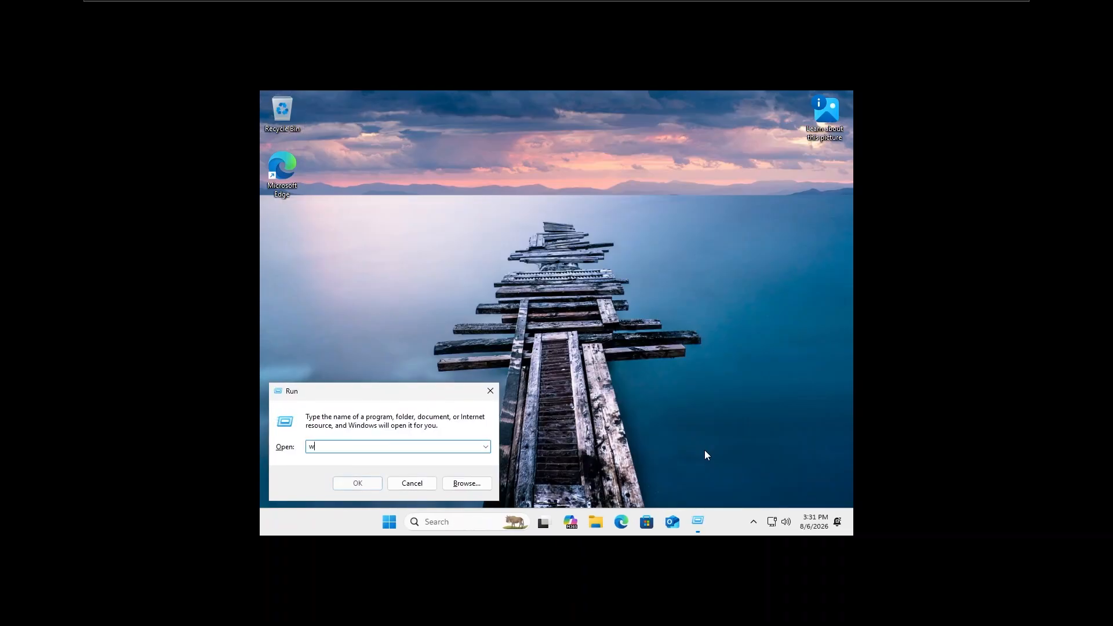
pyautogui.write('inver')
pyautogui.press('Return')
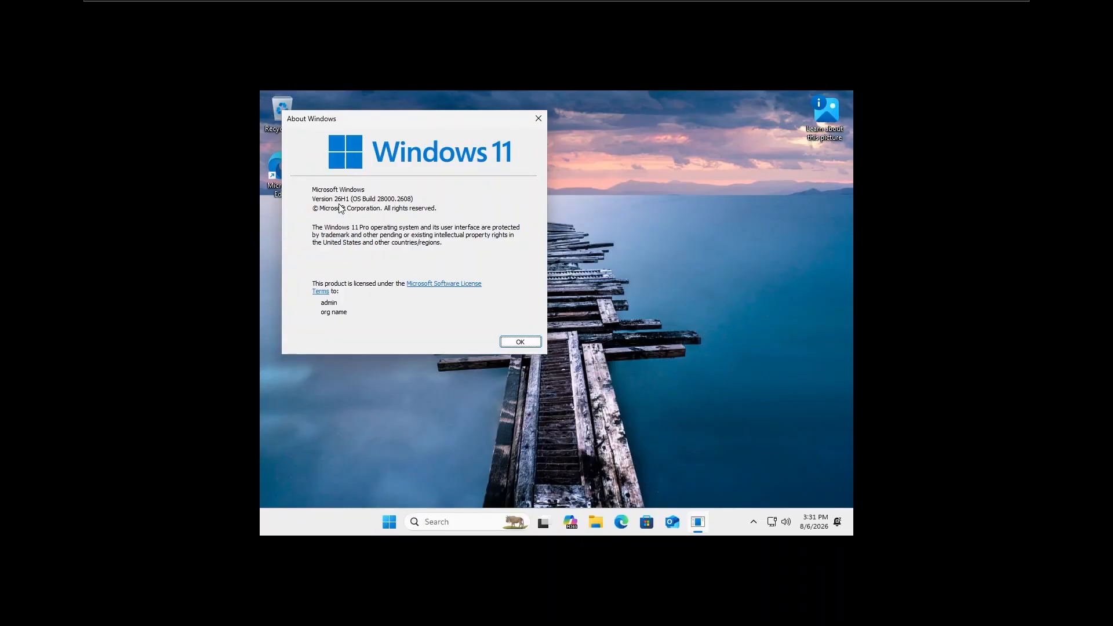
pyautogui.click(520, 341)
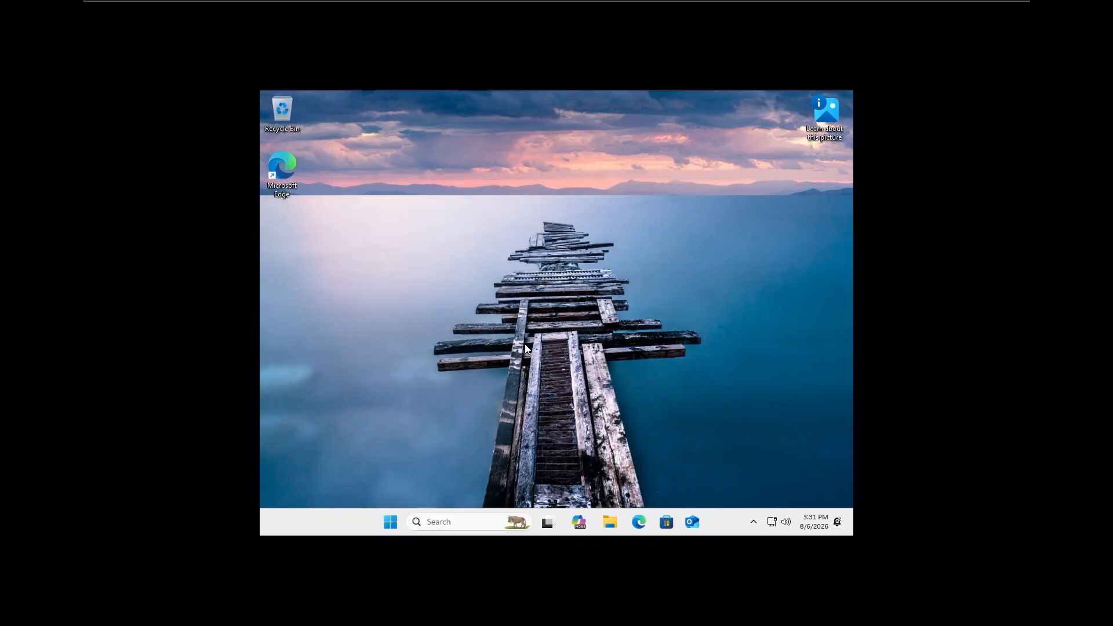
# Mount the VMware Tools installer disc in the guest from the VM menu
pyautogui.moveTo(436, 2)
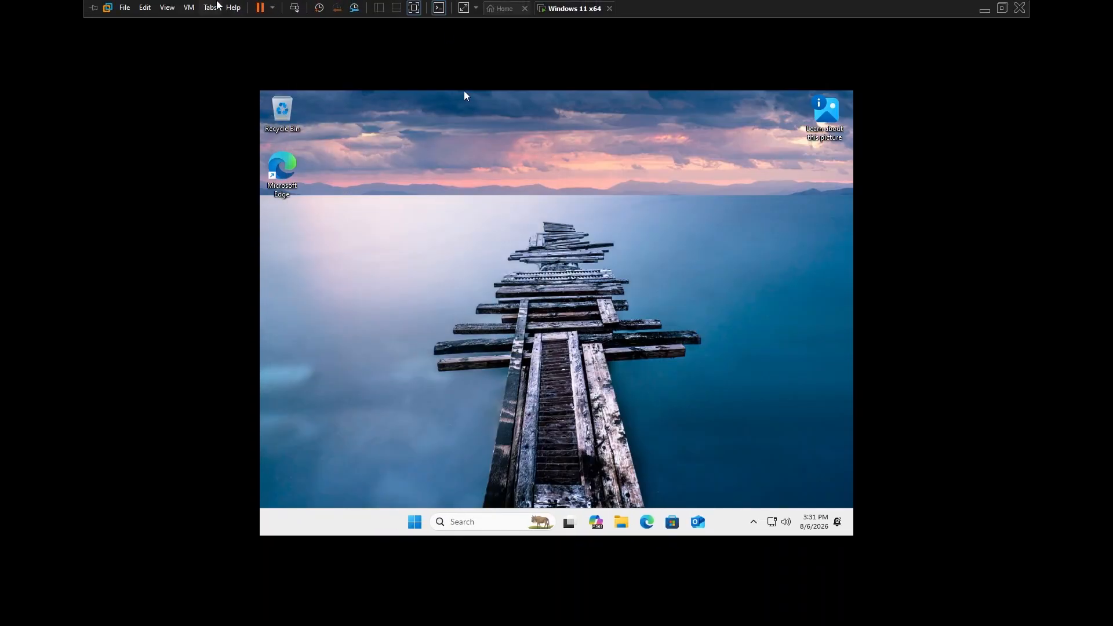
pyautogui.click(193, 14)
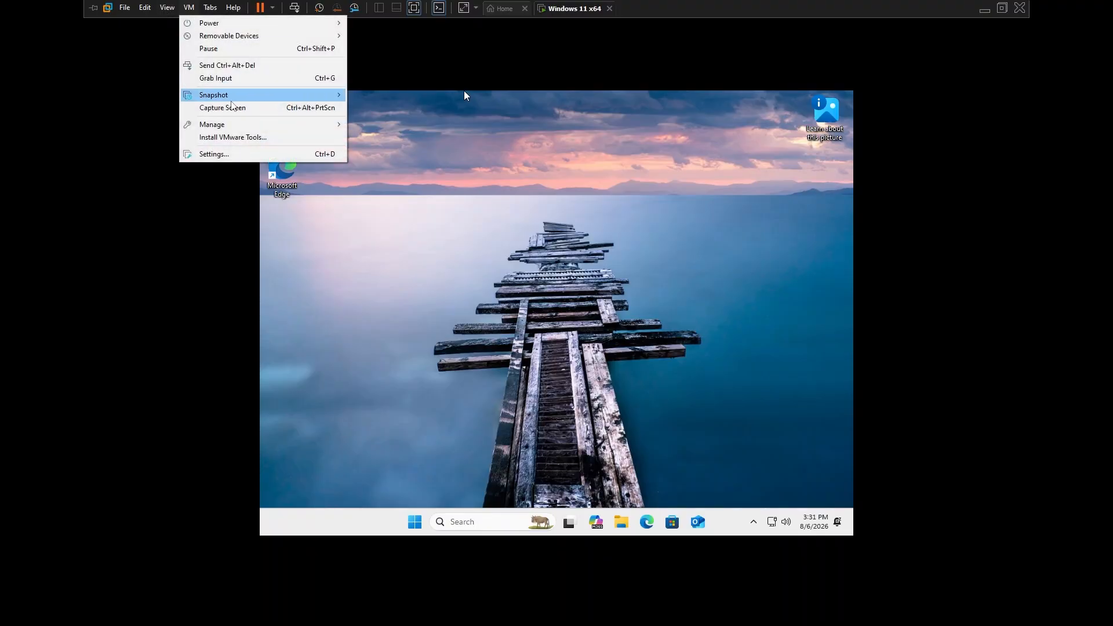
pyautogui.click(235, 137)
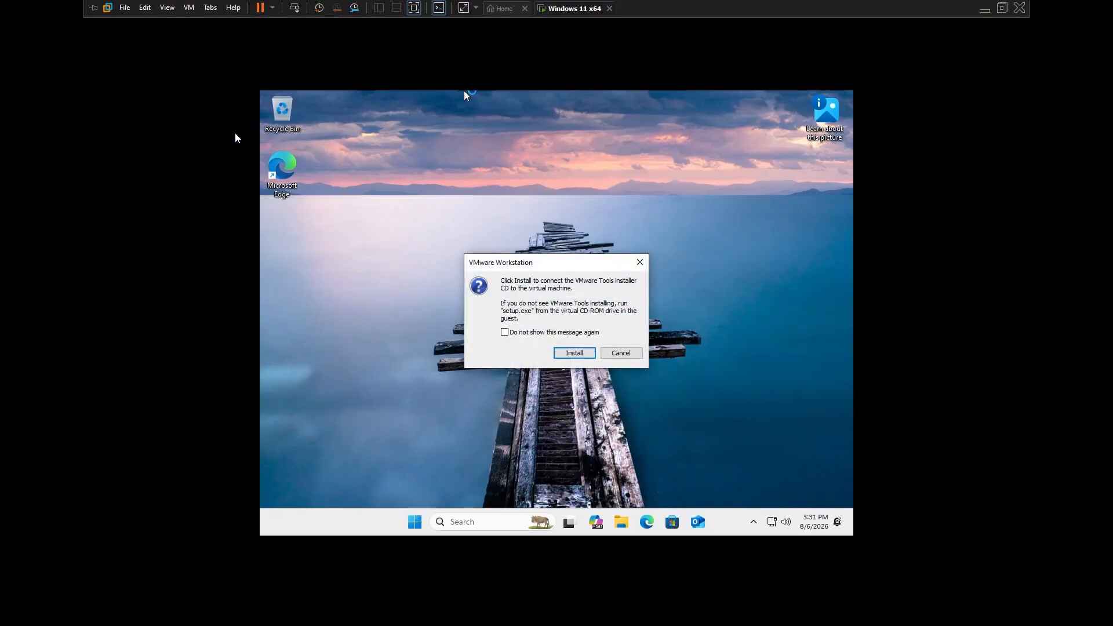
pyautogui.click(565, 354)
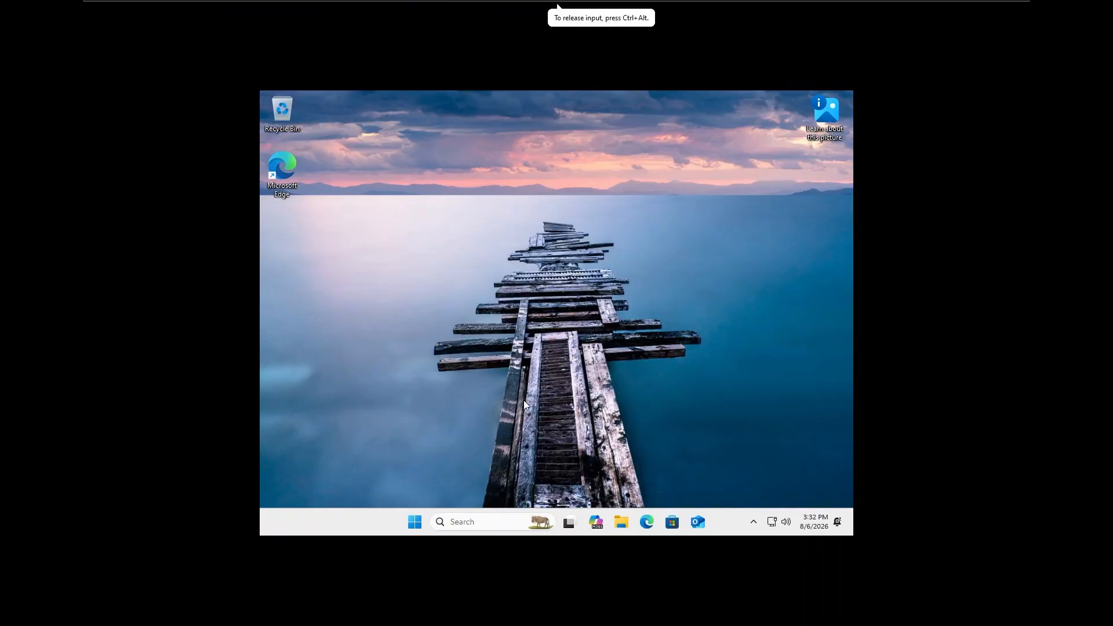
# In the guest's File Explorer, open the VMware Tools DVD drive on This PC to launch setup
pyautogui.click(620, 529)
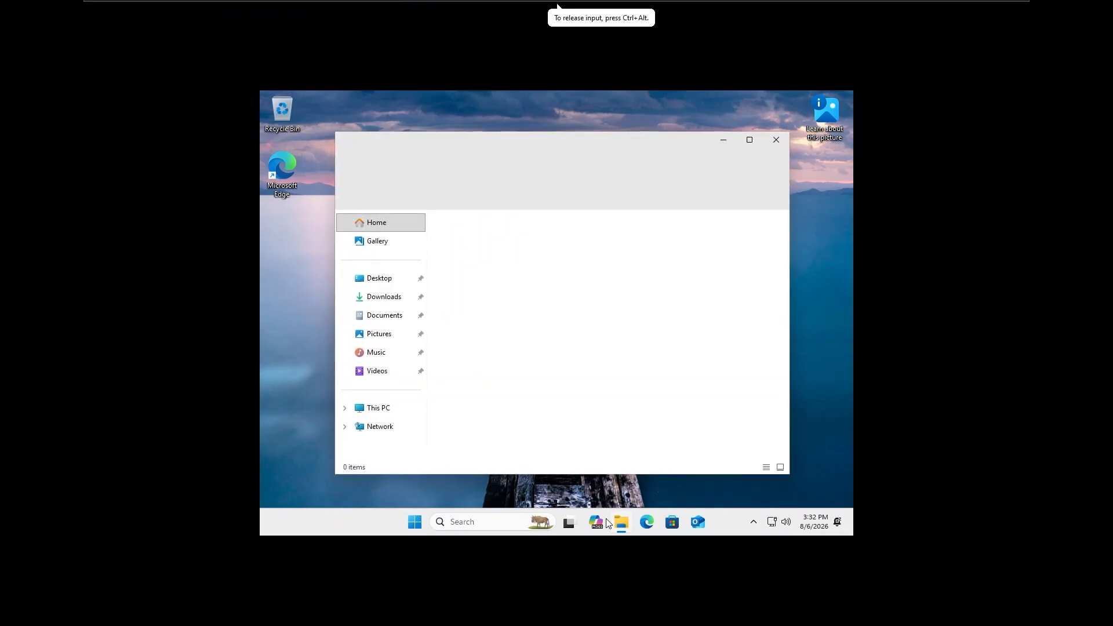
pyautogui.click(414, 410)
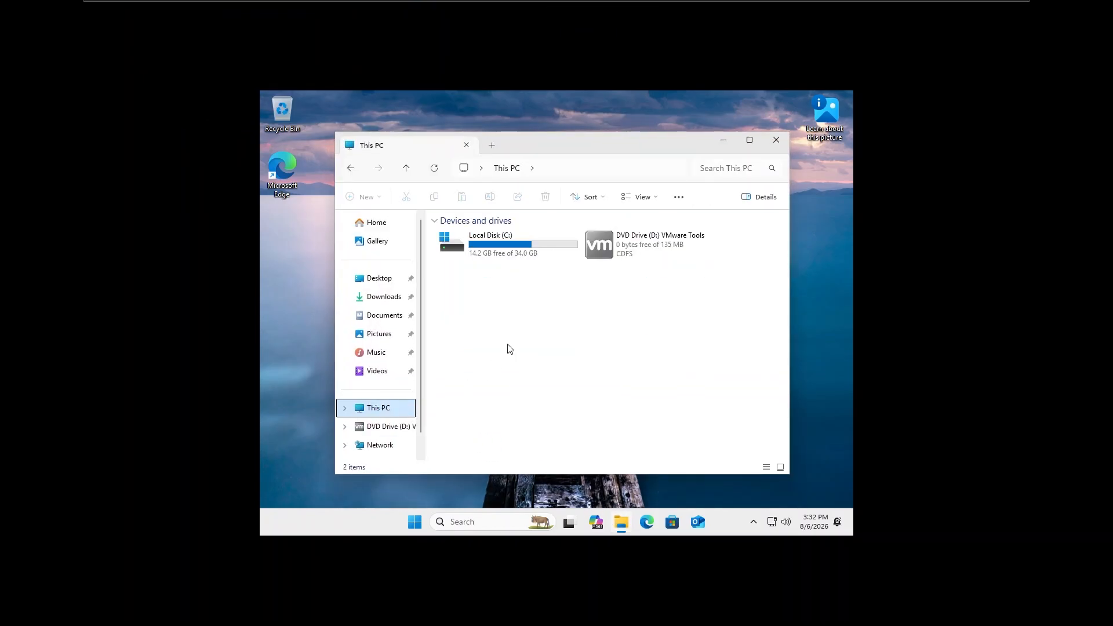
pyautogui.click(631, 260)
pyautogui.doubleClick(630, 256)
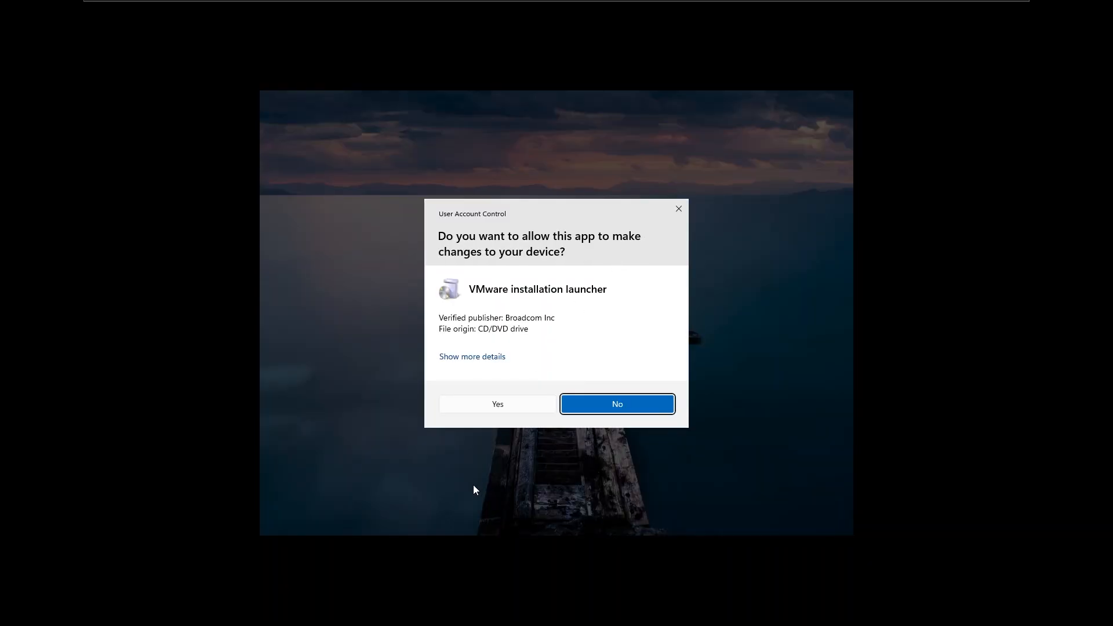
# Approve the installer's admin prompt and install VMware Tools with the Complete setup type
pyautogui.click(482, 403)
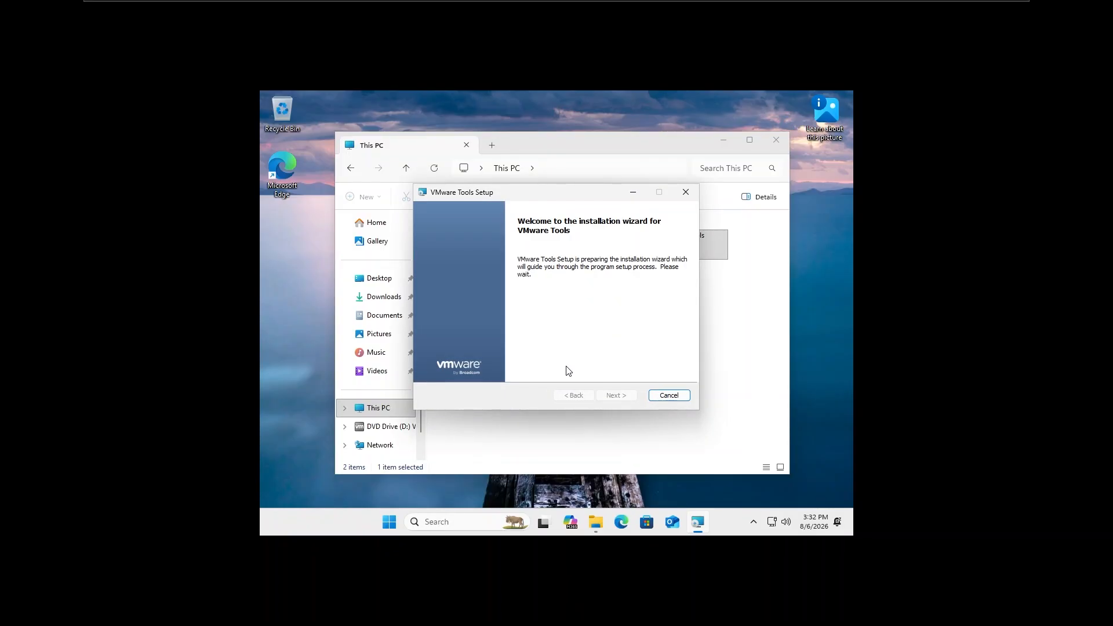
pyautogui.click(615, 397)
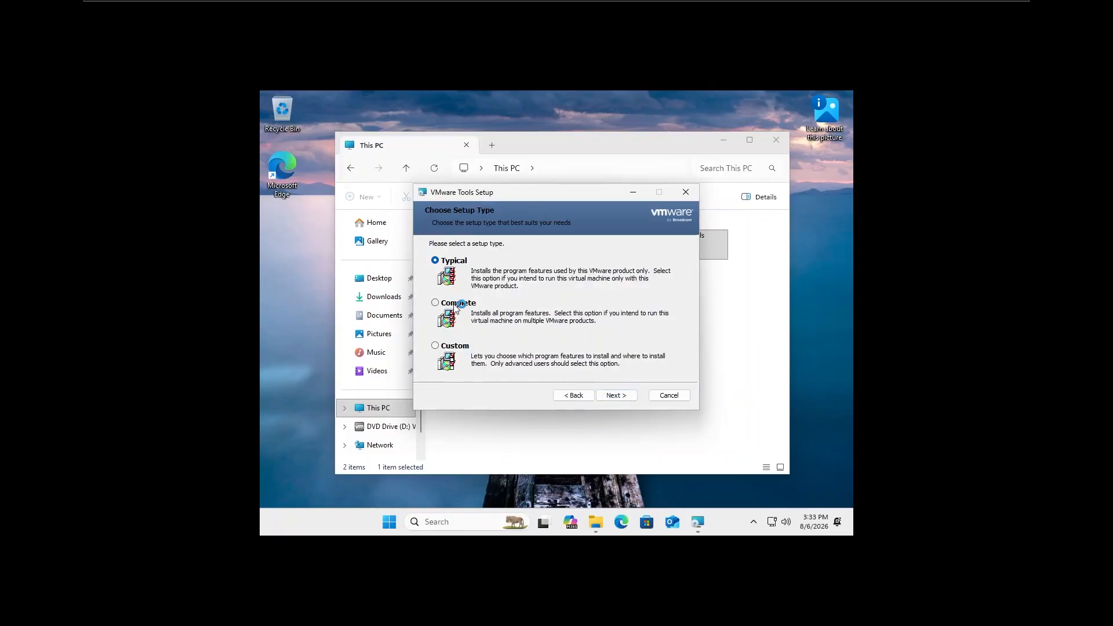
pyautogui.click(456, 304)
pyautogui.click(627, 401)
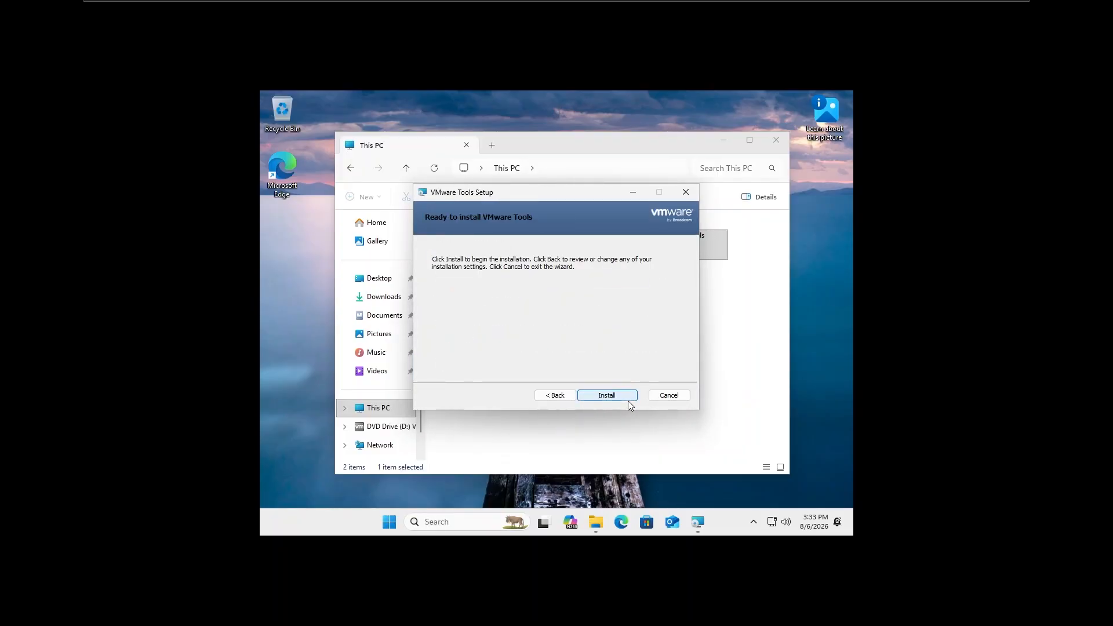
pyautogui.click(628, 401)
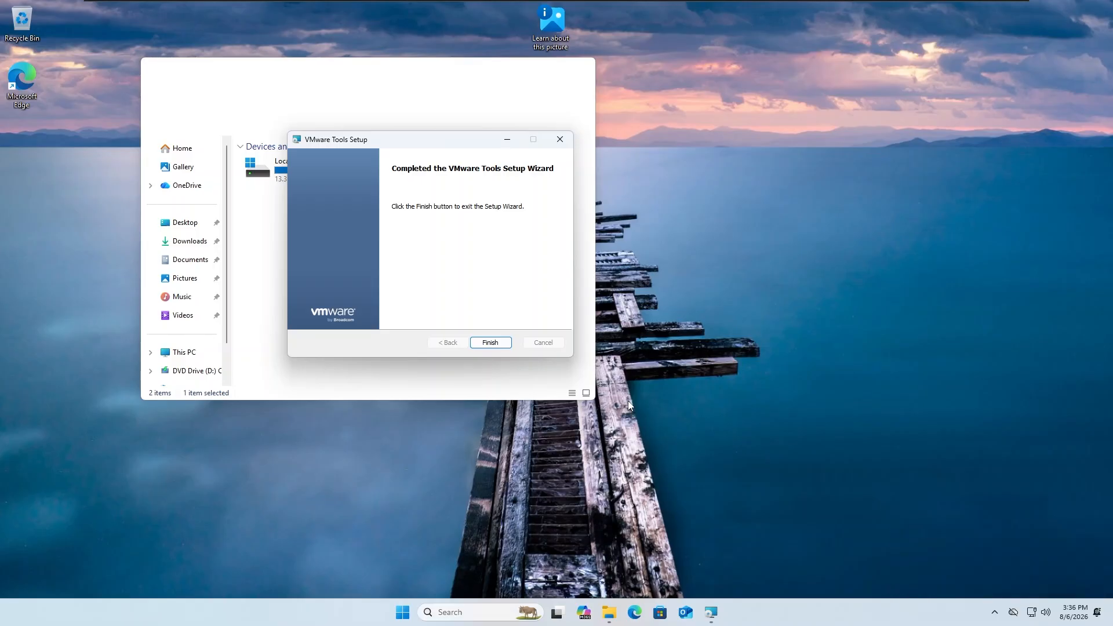
# Finish the VMware Tools wizard and accept restarting the guest now
pyautogui.click(502, 343)
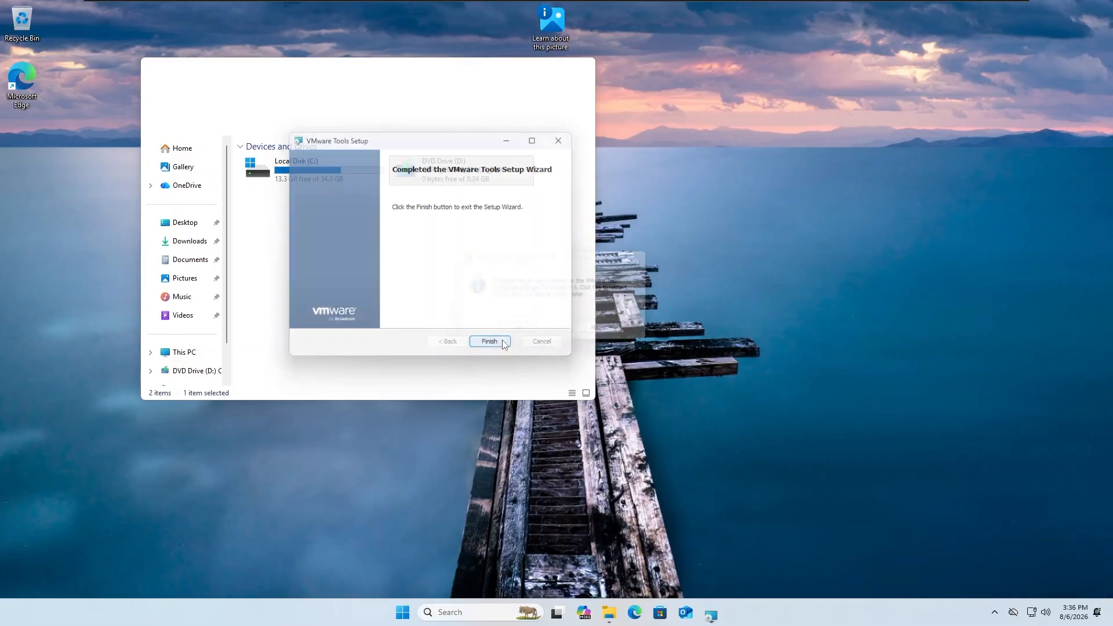
pyautogui.click(534, 333)
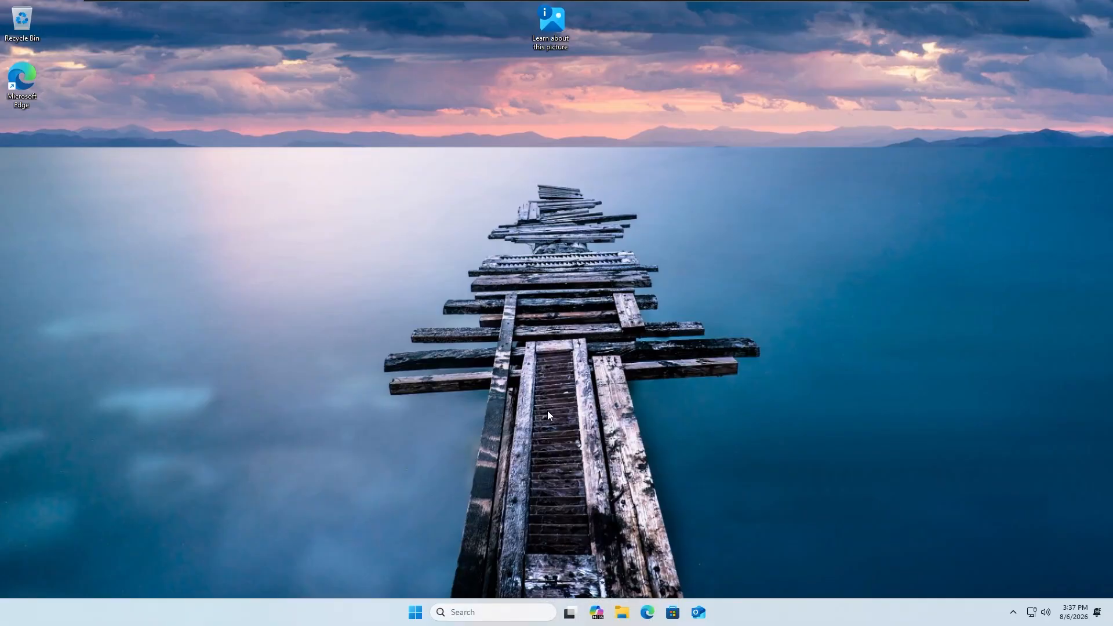
# Run winver to show Windows 11 Pro 26H1, OS Build 28000.2608, and centre the dialog
pyautogui.press('super+r')
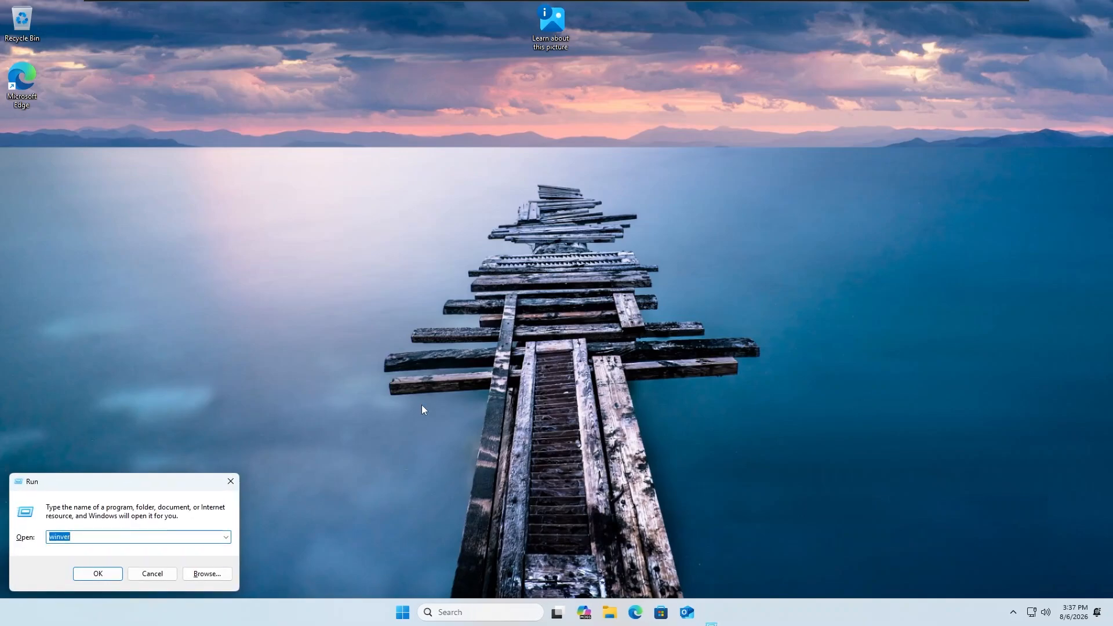
pyautogui.click(108, 570)
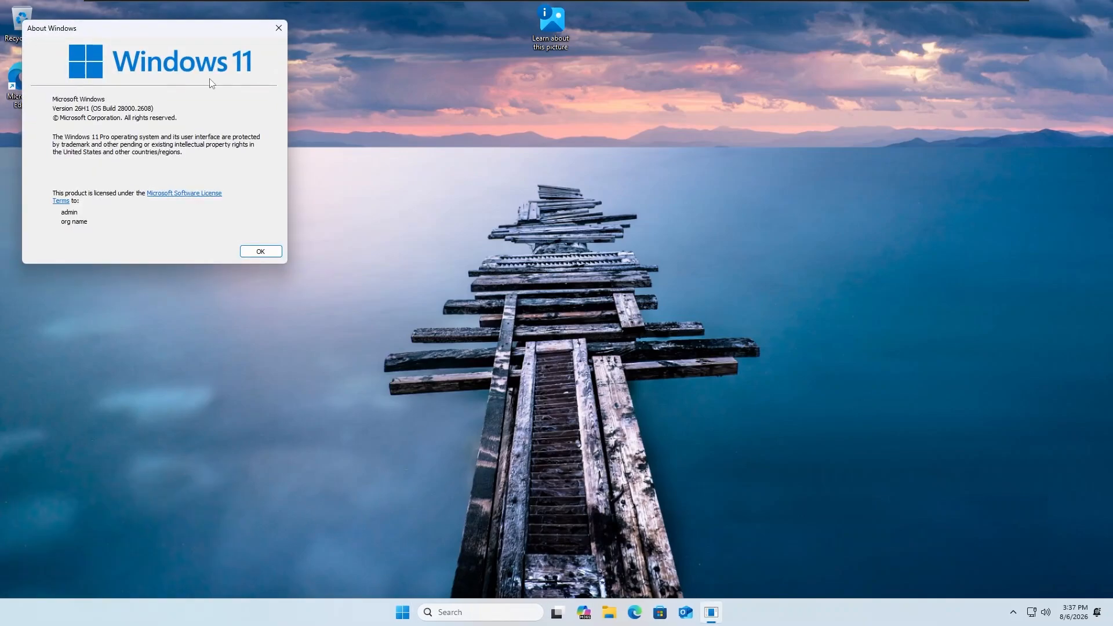
pyautogui.moveTo(151, 35); pyautogui.dragTo(513, 190)
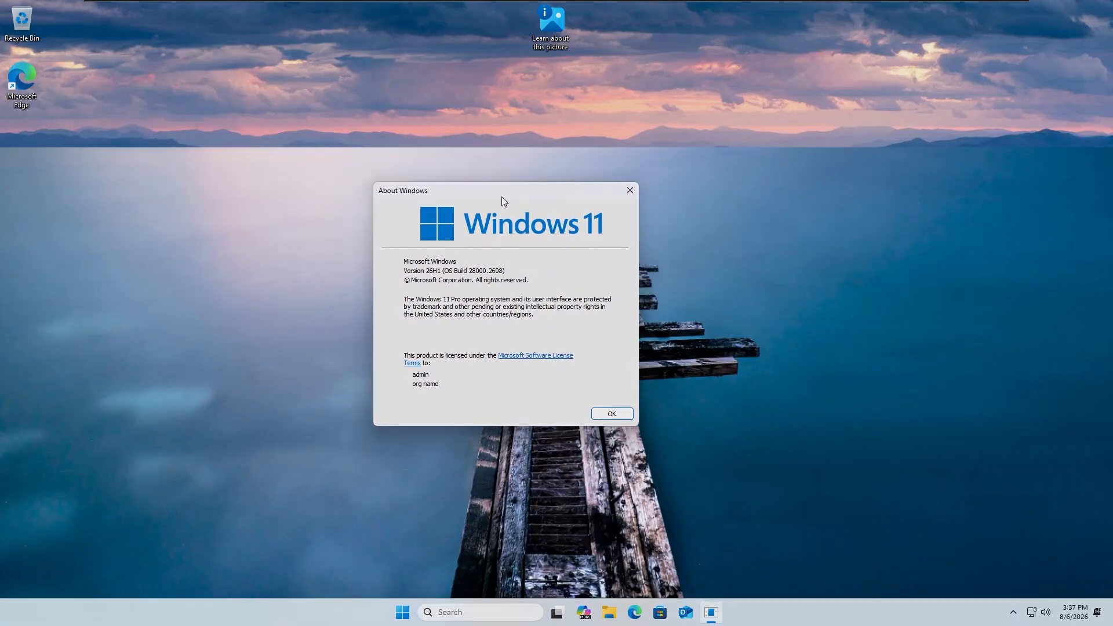